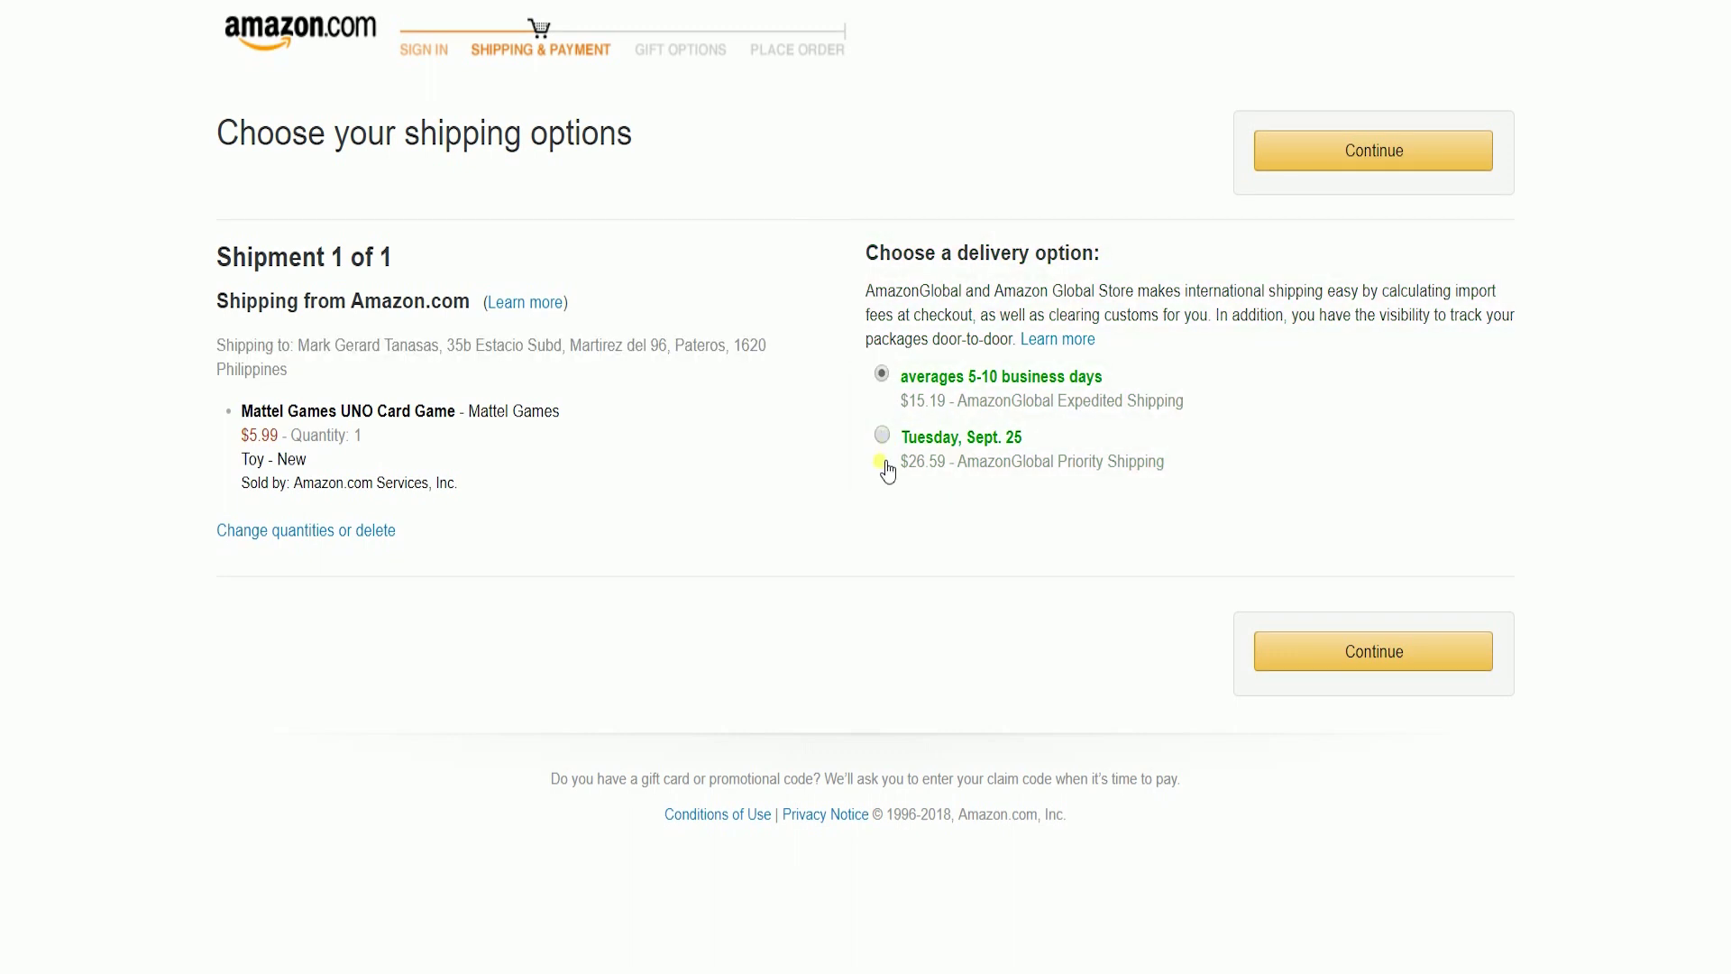
Choose Tuesday, Sept. 25 AmazonGlobal Priority Shipping at $26.59 as the delivery option
{"action": "left_click", "coordinate": [881, 435]}
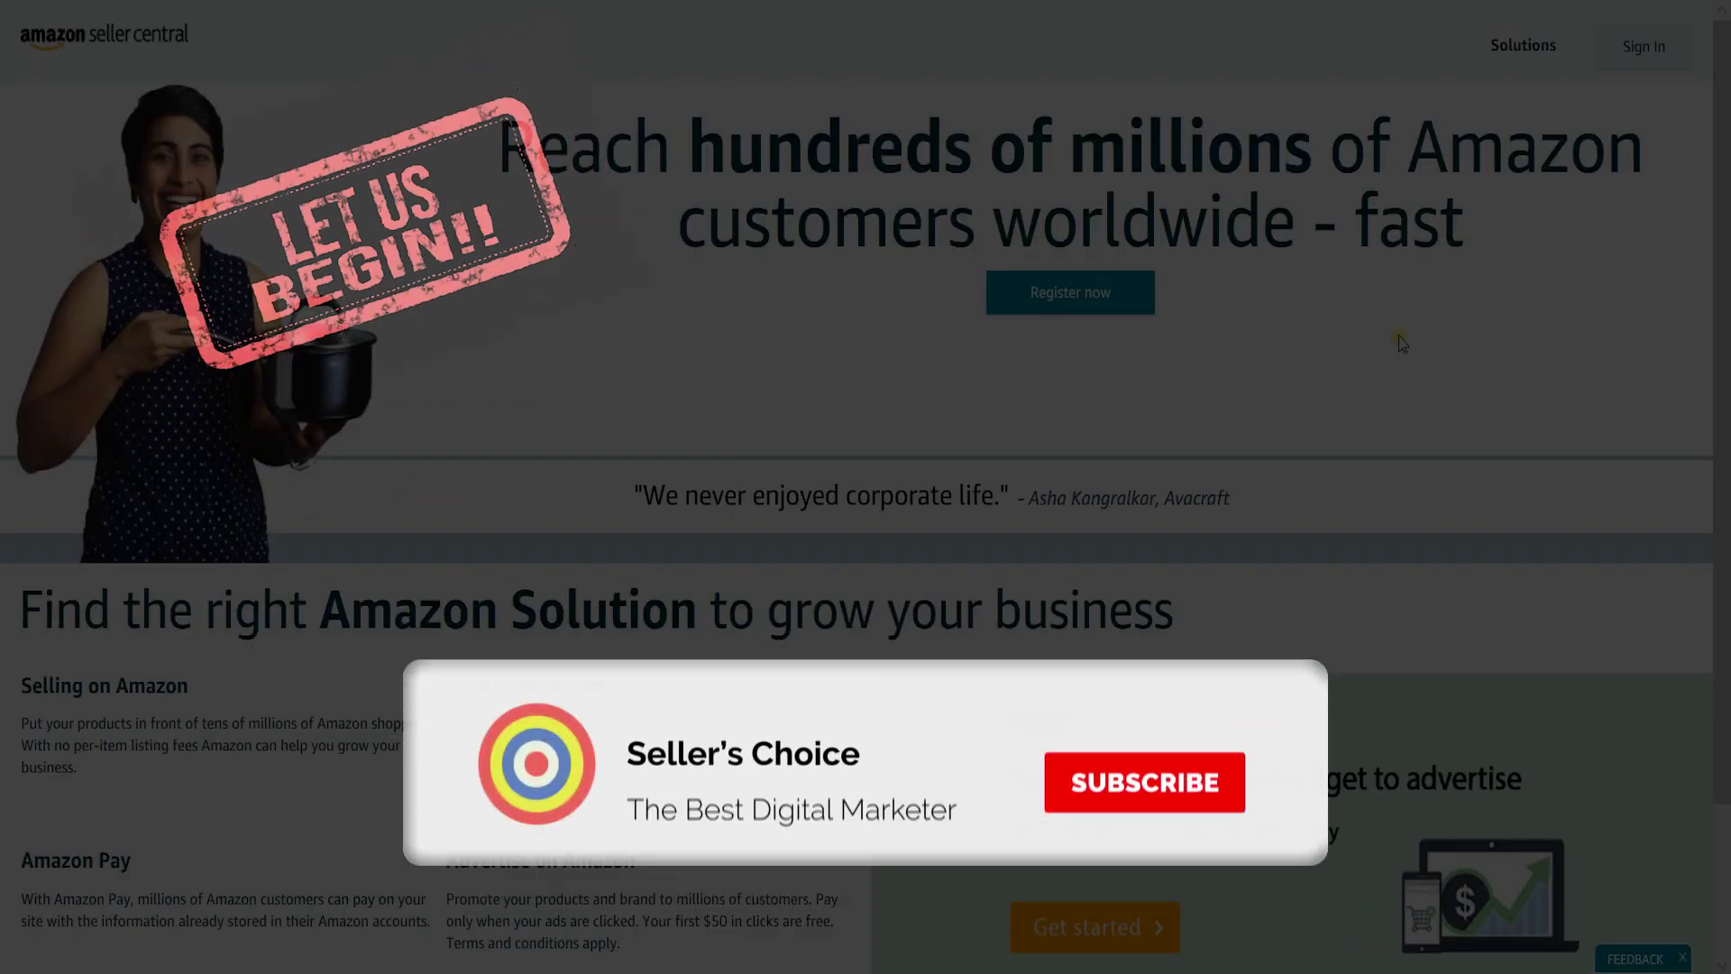
Sign in to Seller Central with the seller account's email and password
{"action": "left_click", "coordinate": [1616, 59]}
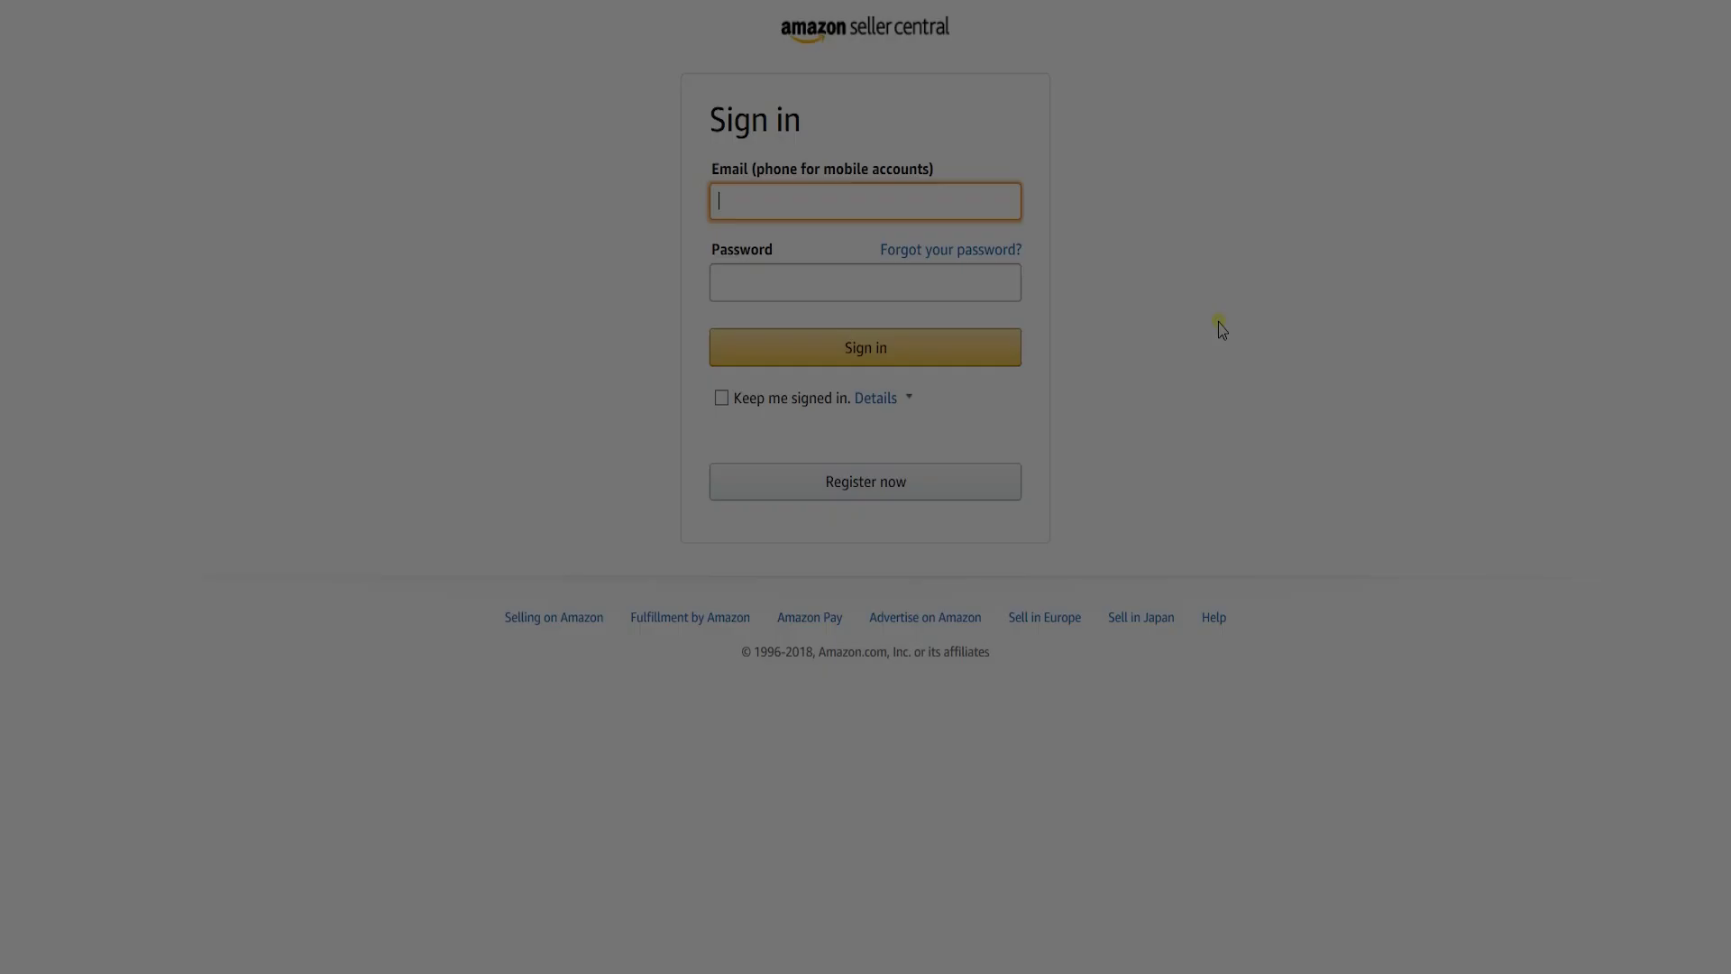
{"action": "left_click", "coordinate": [1215, 332]}
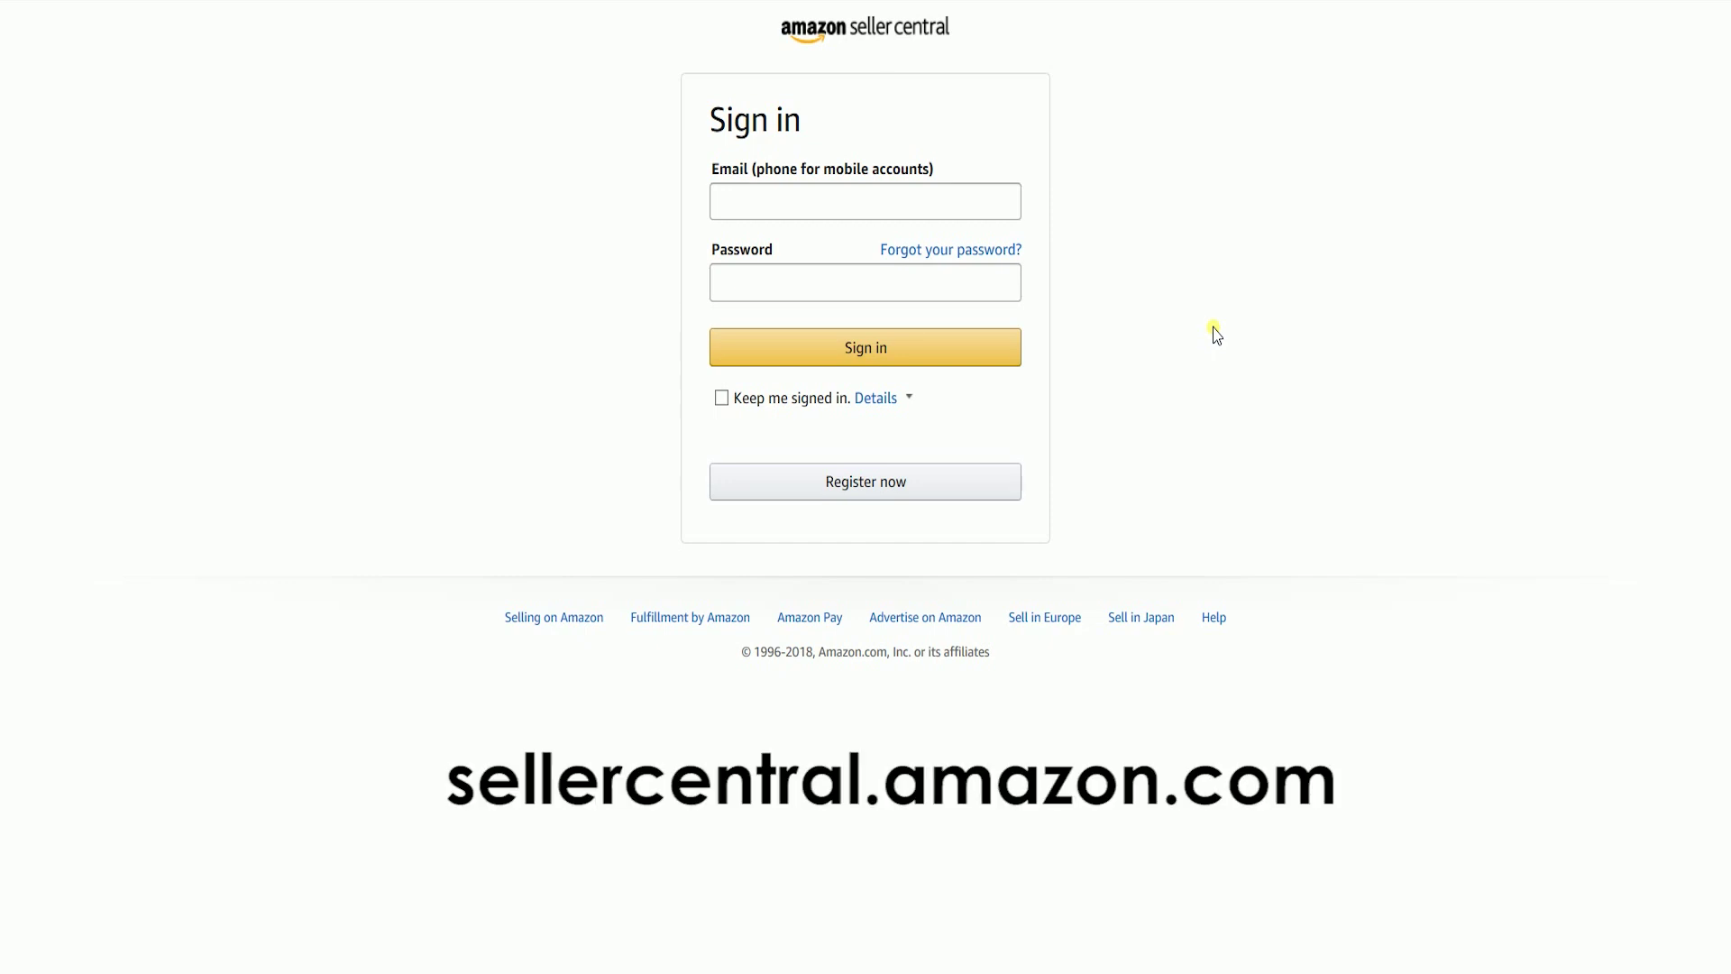
{"action": "left_click", "coordinate": [917, 339]}
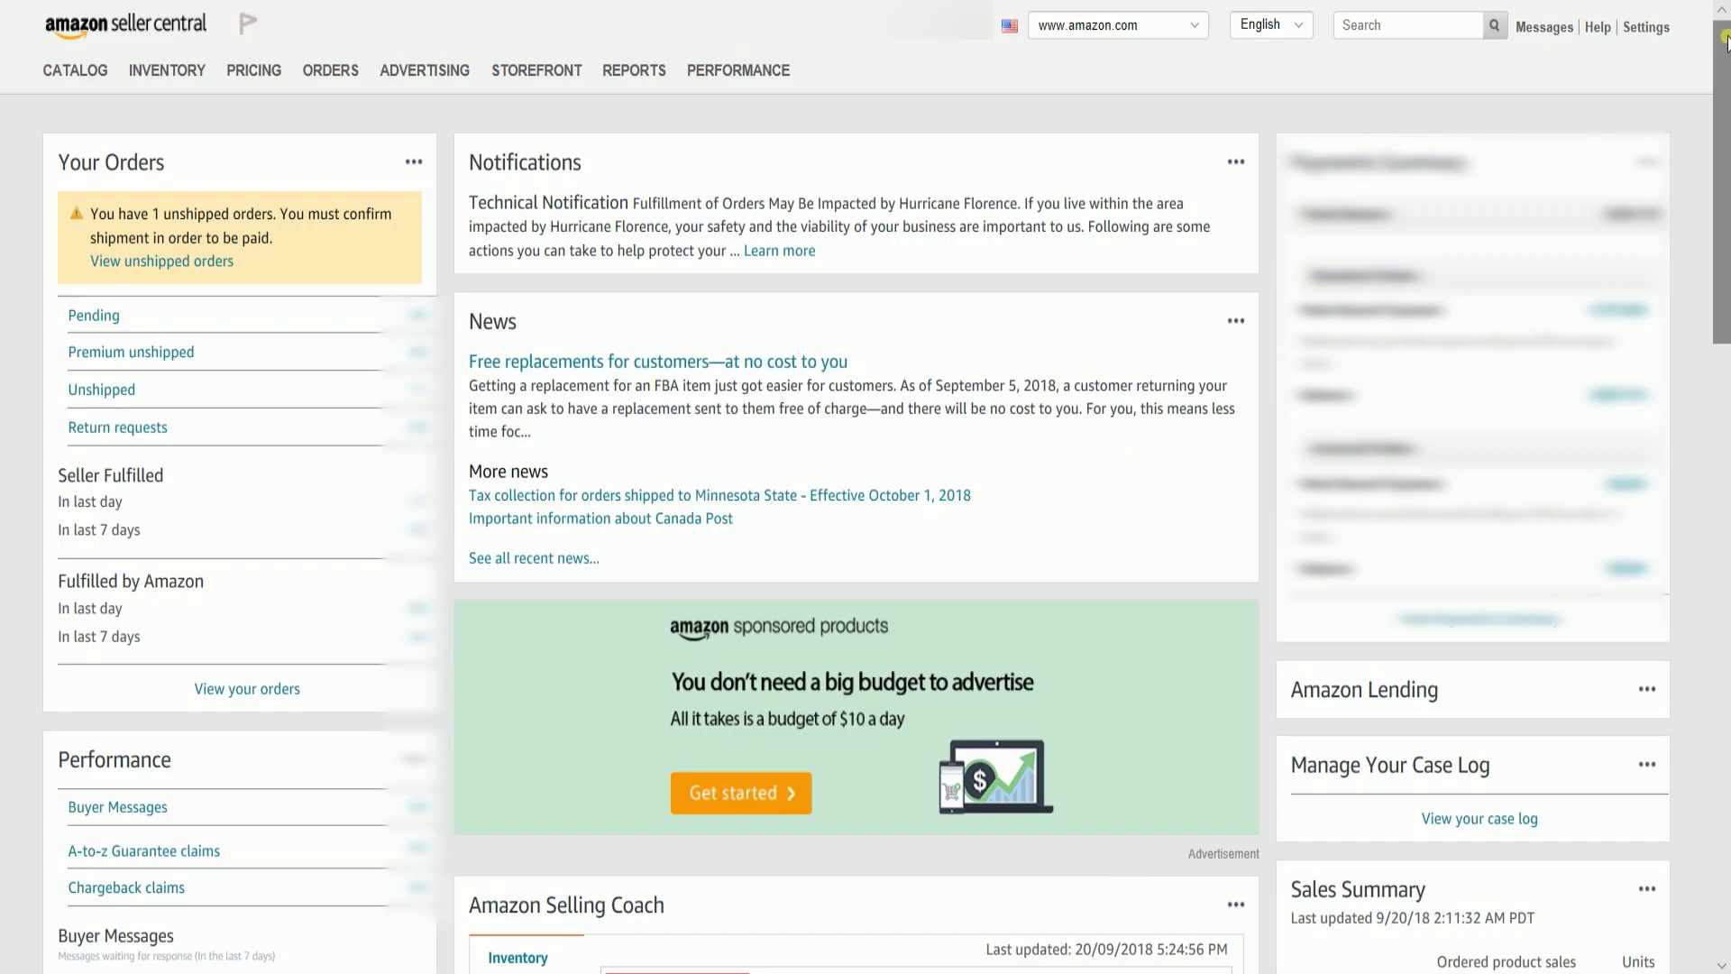
{"action": "mouse_move", "coordinate": [1650, 45]}
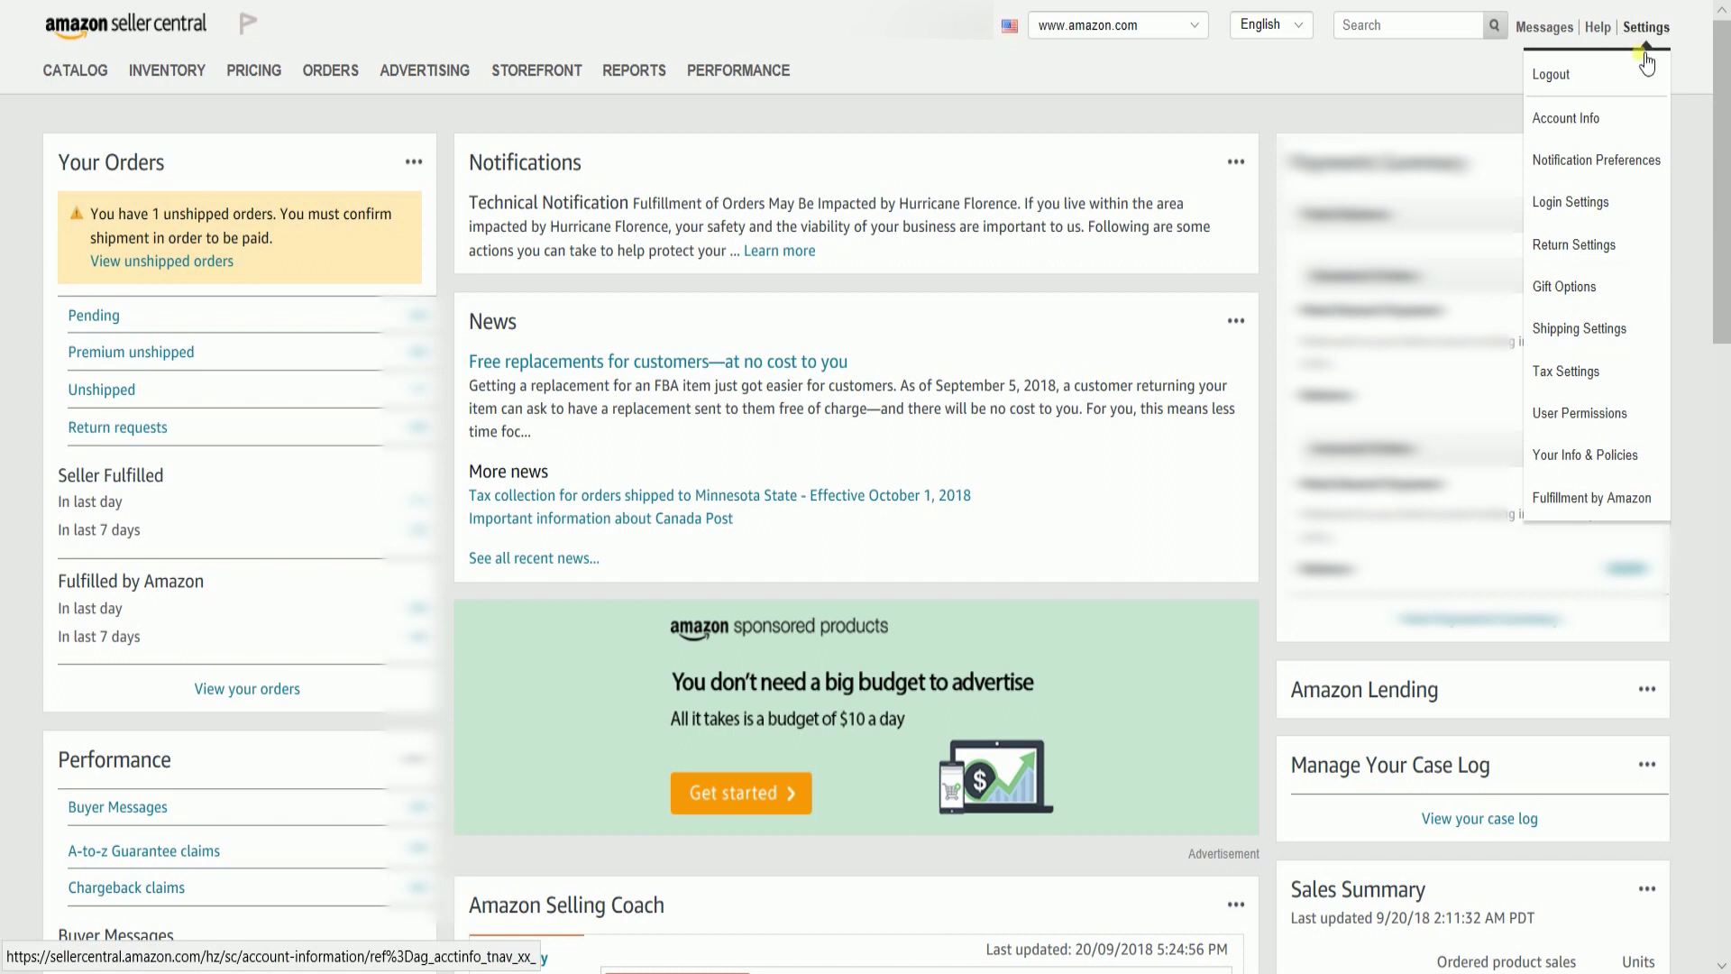
Go to Shipping Settings from the Settings menu
{"action": "left_click", "coordinate": [1588, 331]}
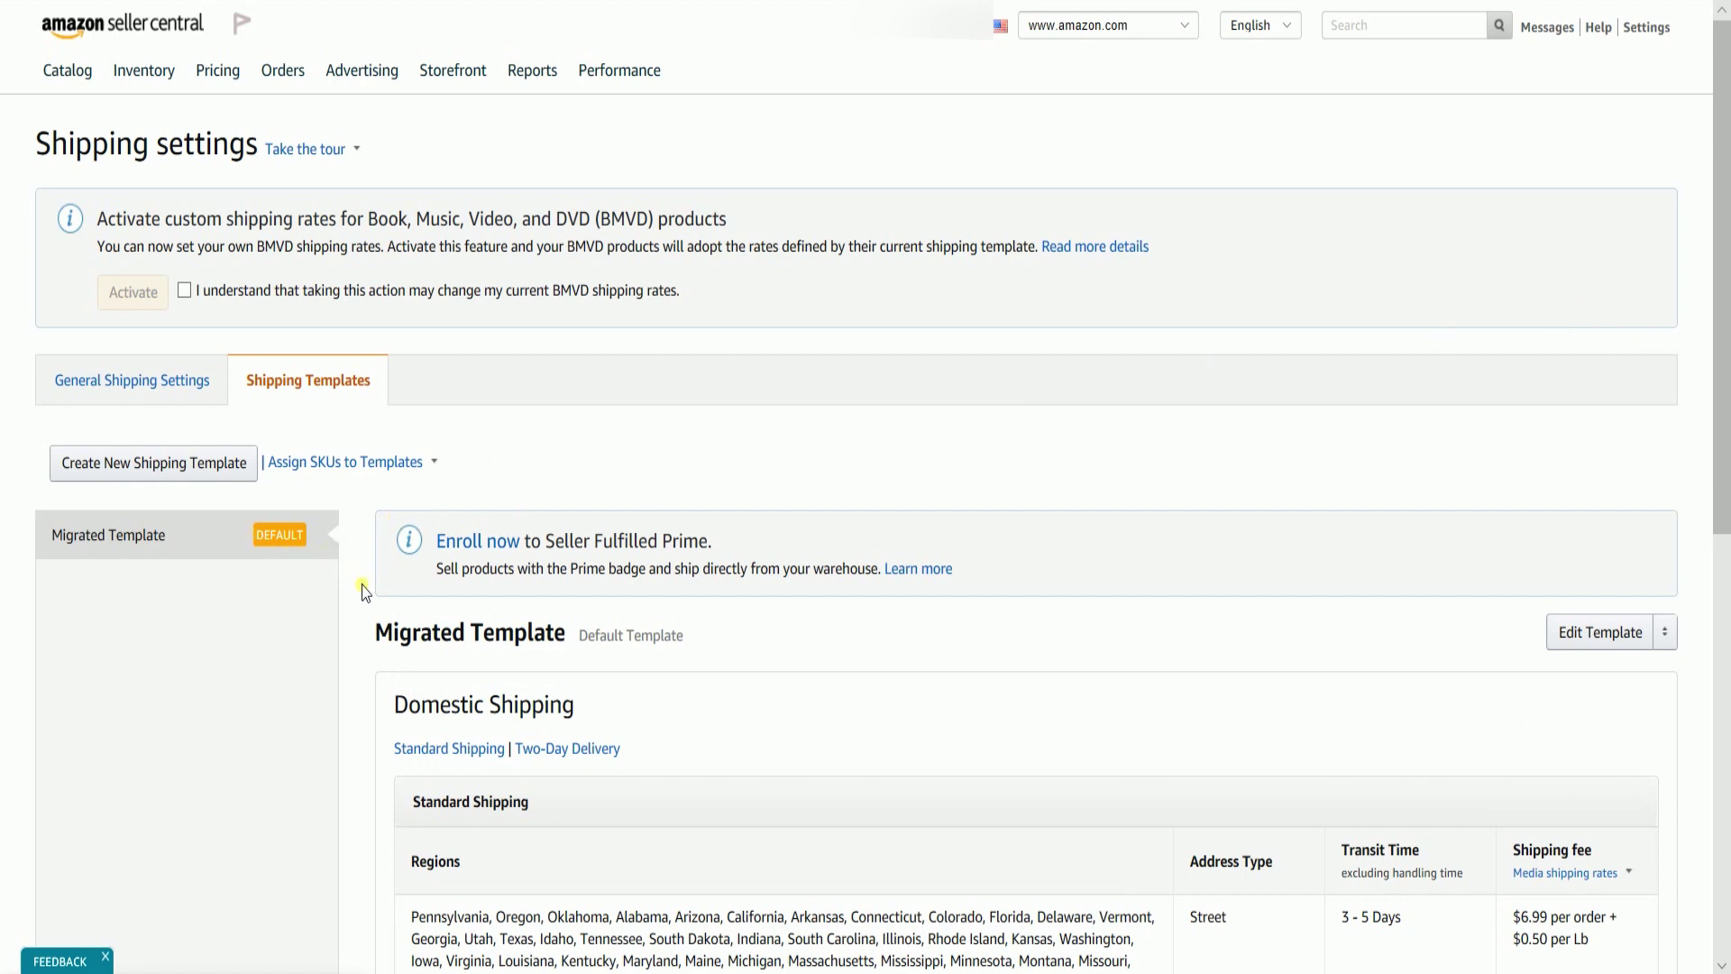
Create a blank shipping template from scratch instead of copying an existing one
{"action": "left_click", "coordinate": [216, 474]}
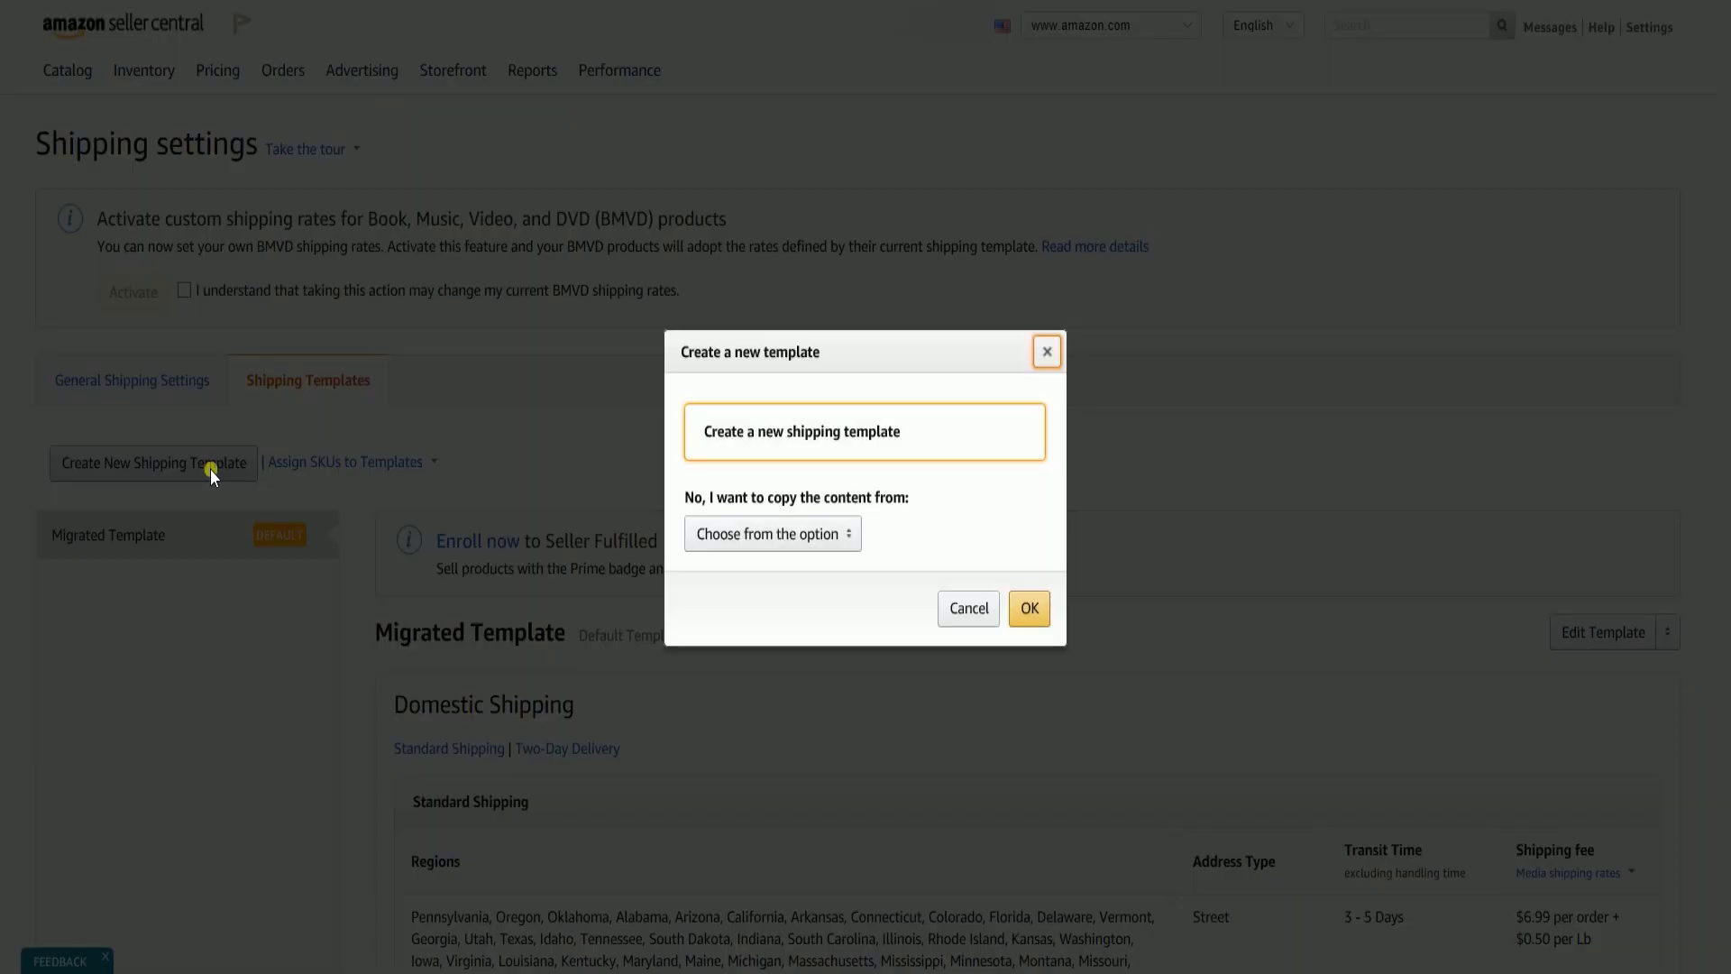
{"action": "left_click", "coordinate": [919, 453]}
{"action": "left_click", "coordinate": [834, 541]}
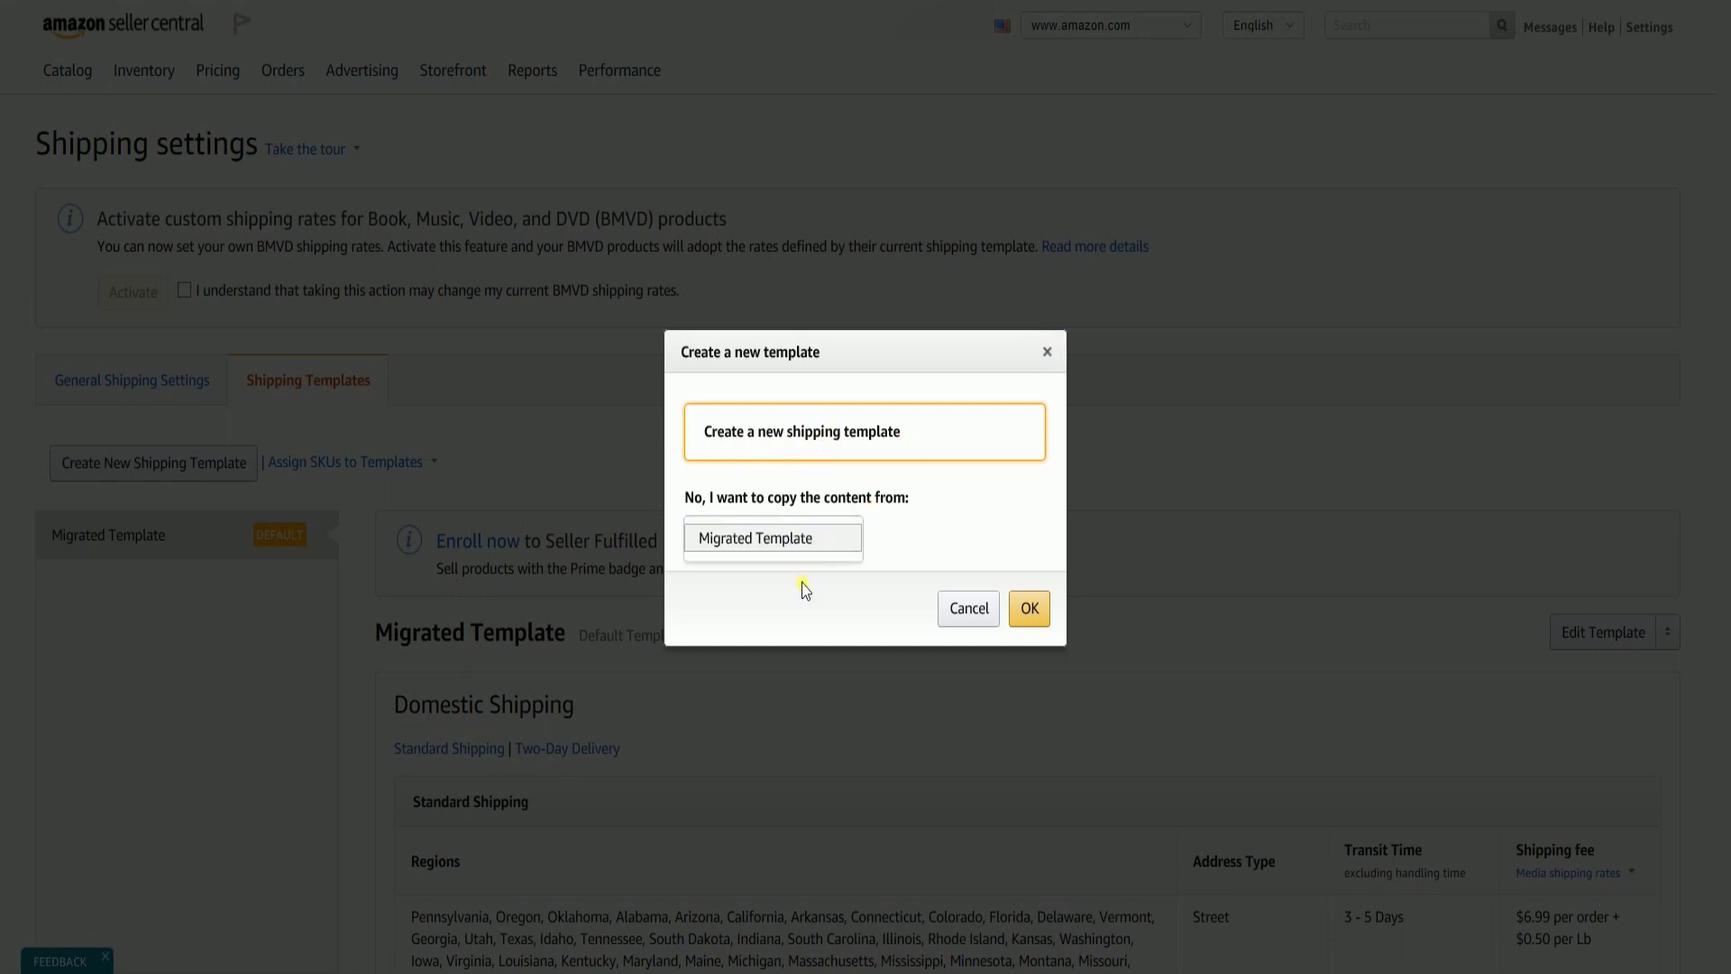
{"action": "left_click", "coordinate": [942, 541]}
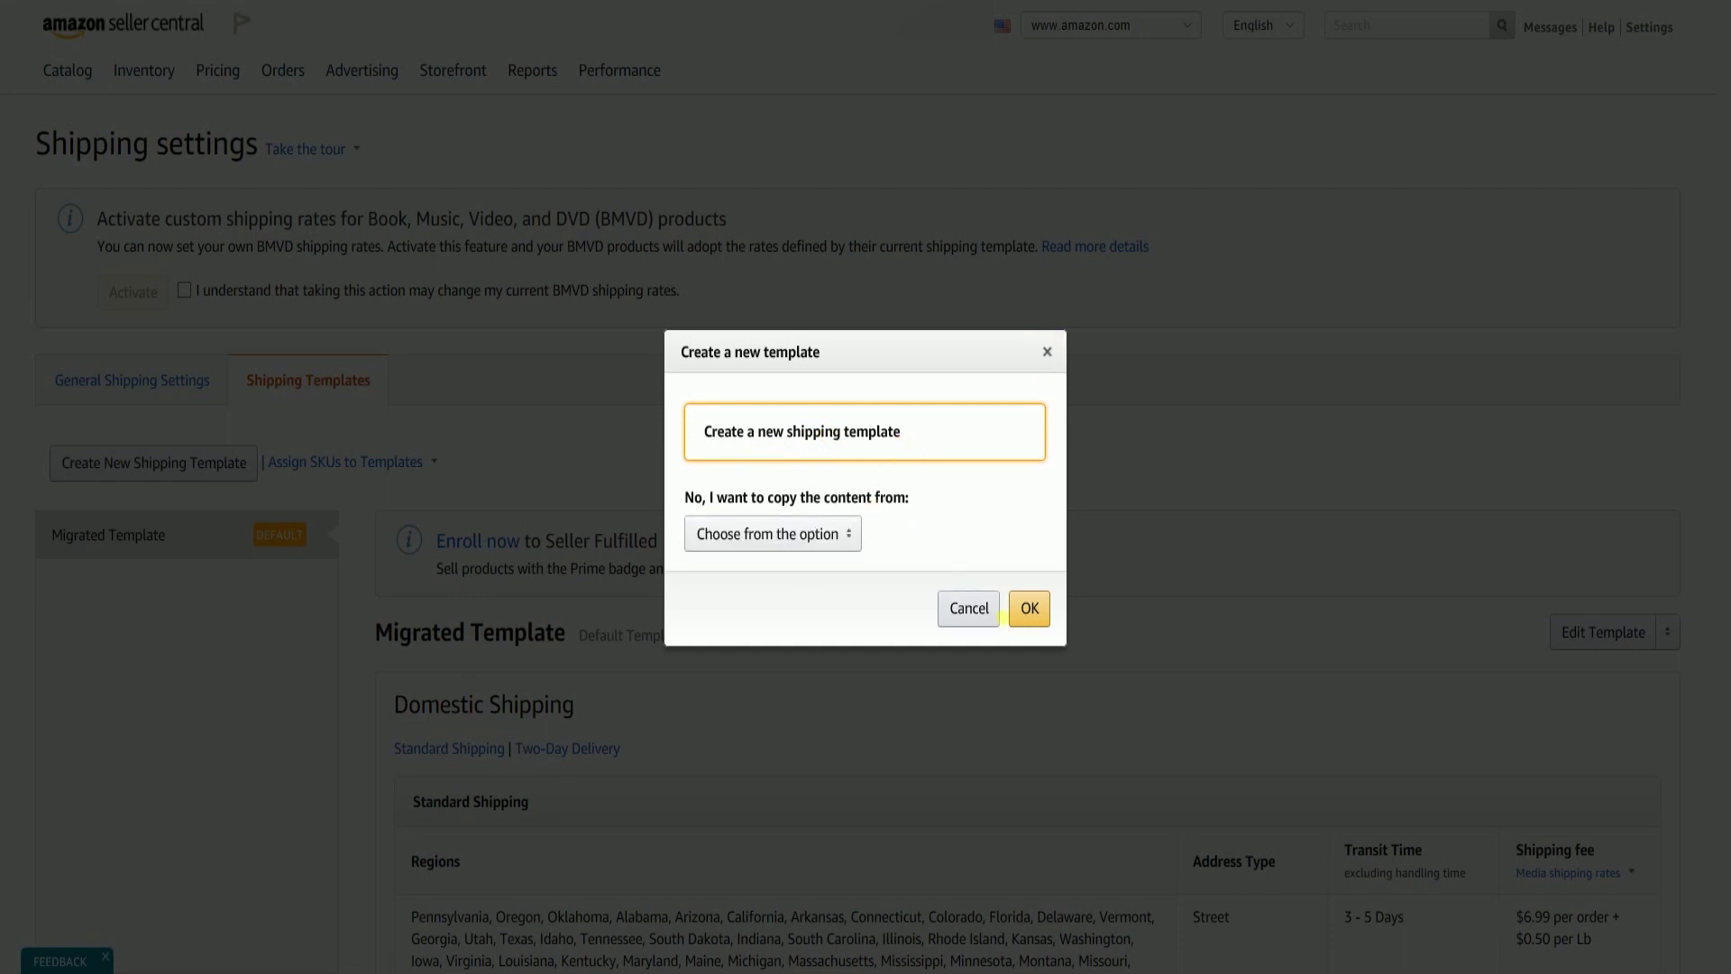
{"action": "left_click", "coordinate": [1032, 625]}
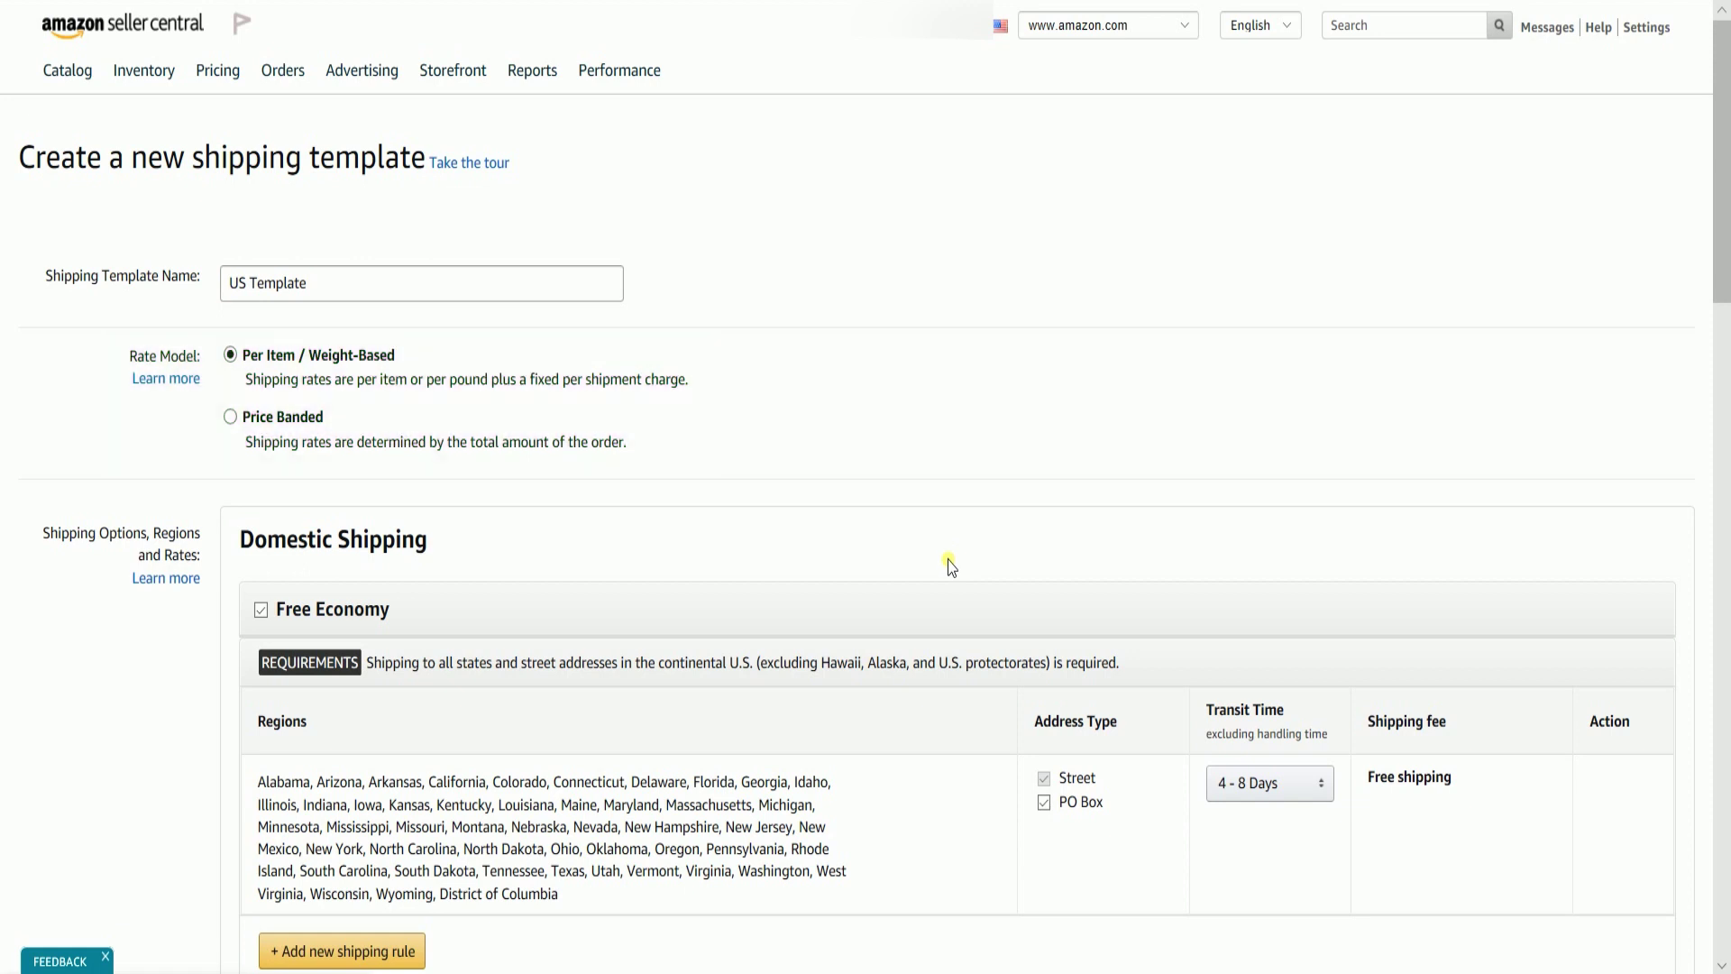
Review the template's Domestic Shipping options and disable Same-Day Delivery
{"action": "scroll", "coordinate": [951, 566], "scroll_direction": "down", "scroll_amount": 3}
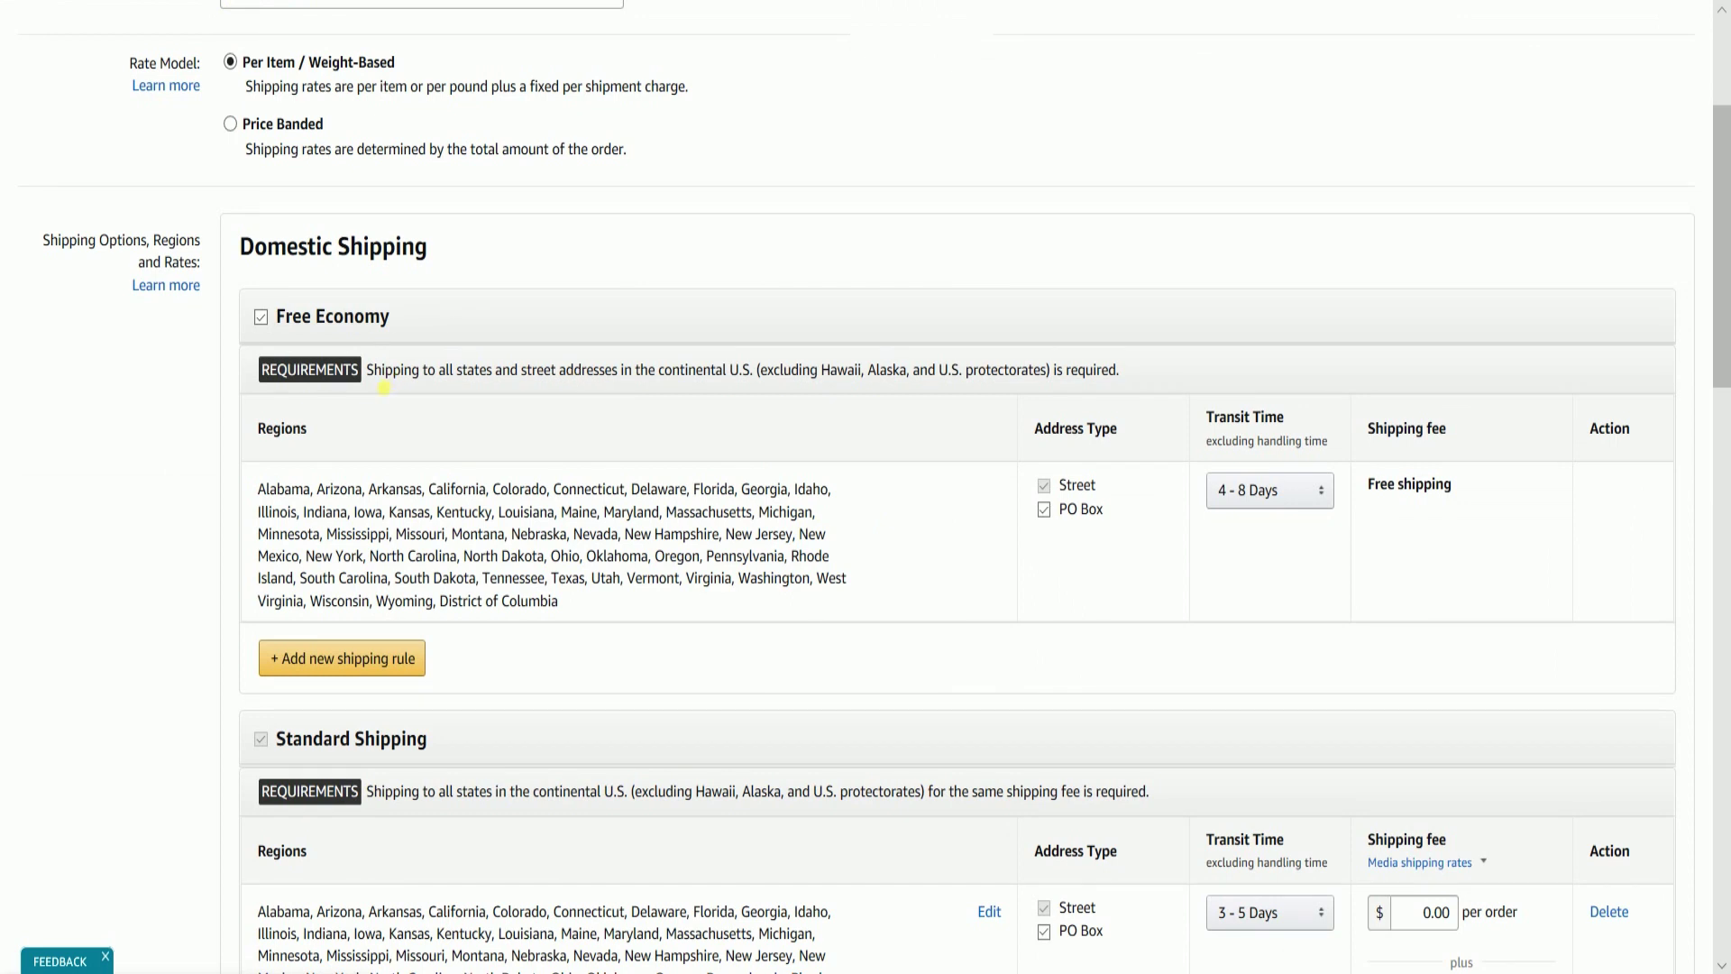
{"action": "scroll", "coordinate": [460, 752], "scroll_direction": "down", "scroll_amount": 5}
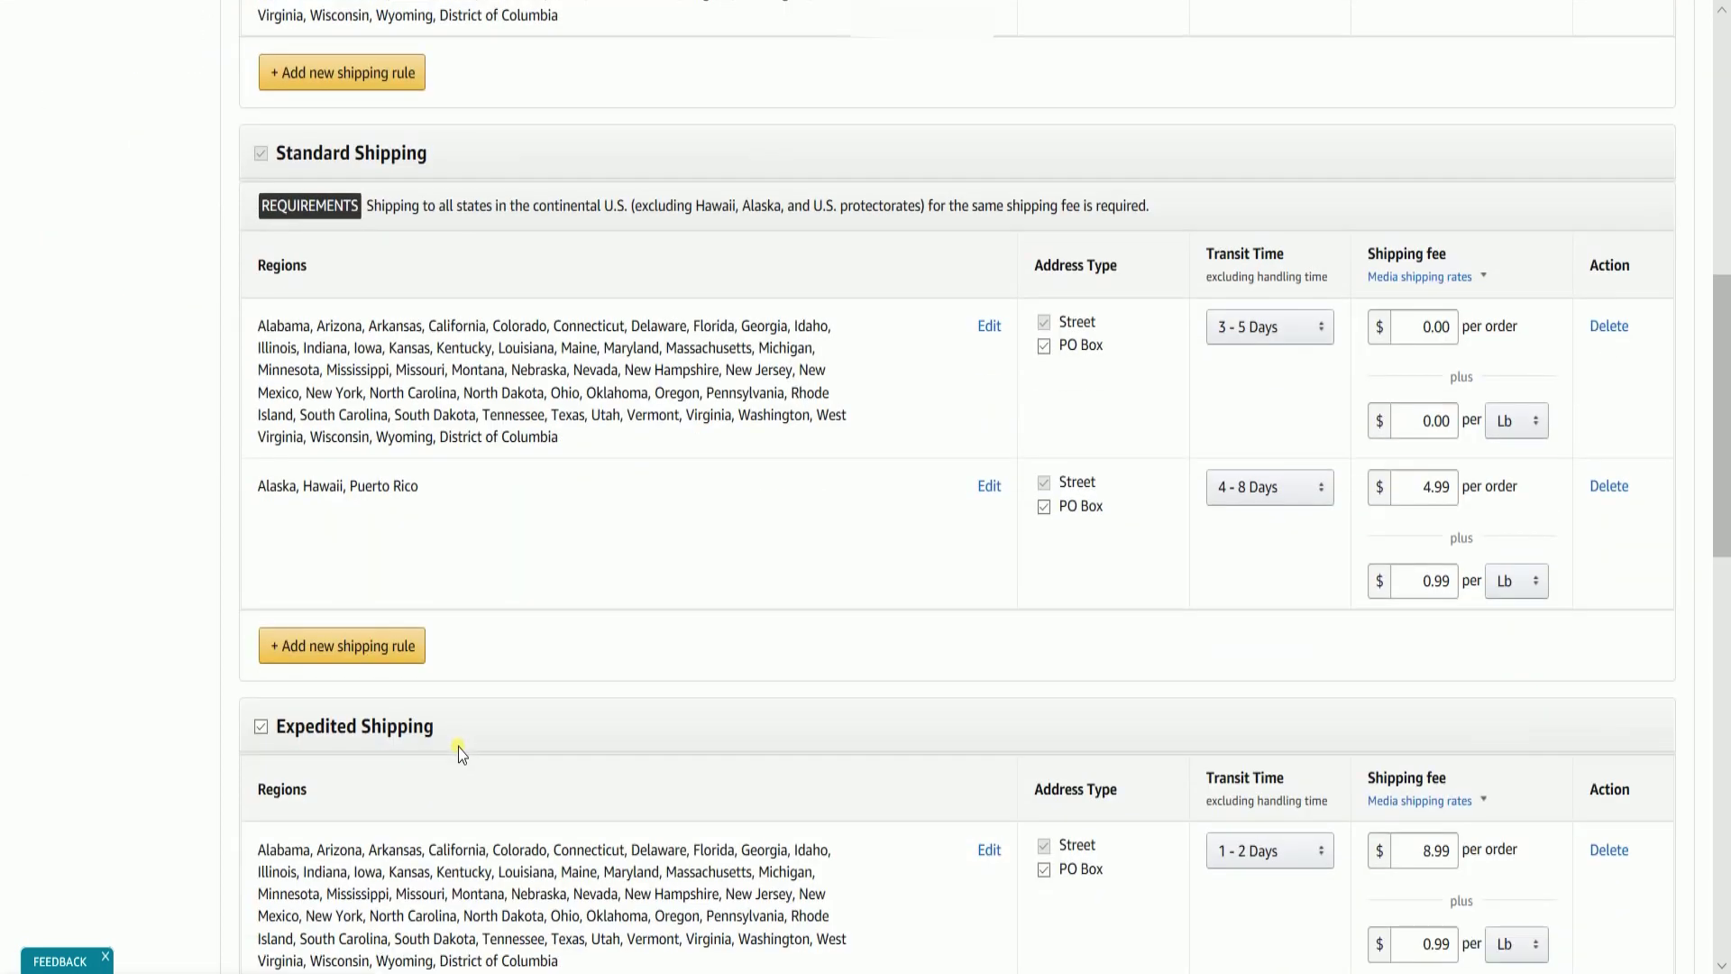
{"action": "scroll", "coordinate": [460, 753], "scroll_direction": "down", "scroll_amount": 6}
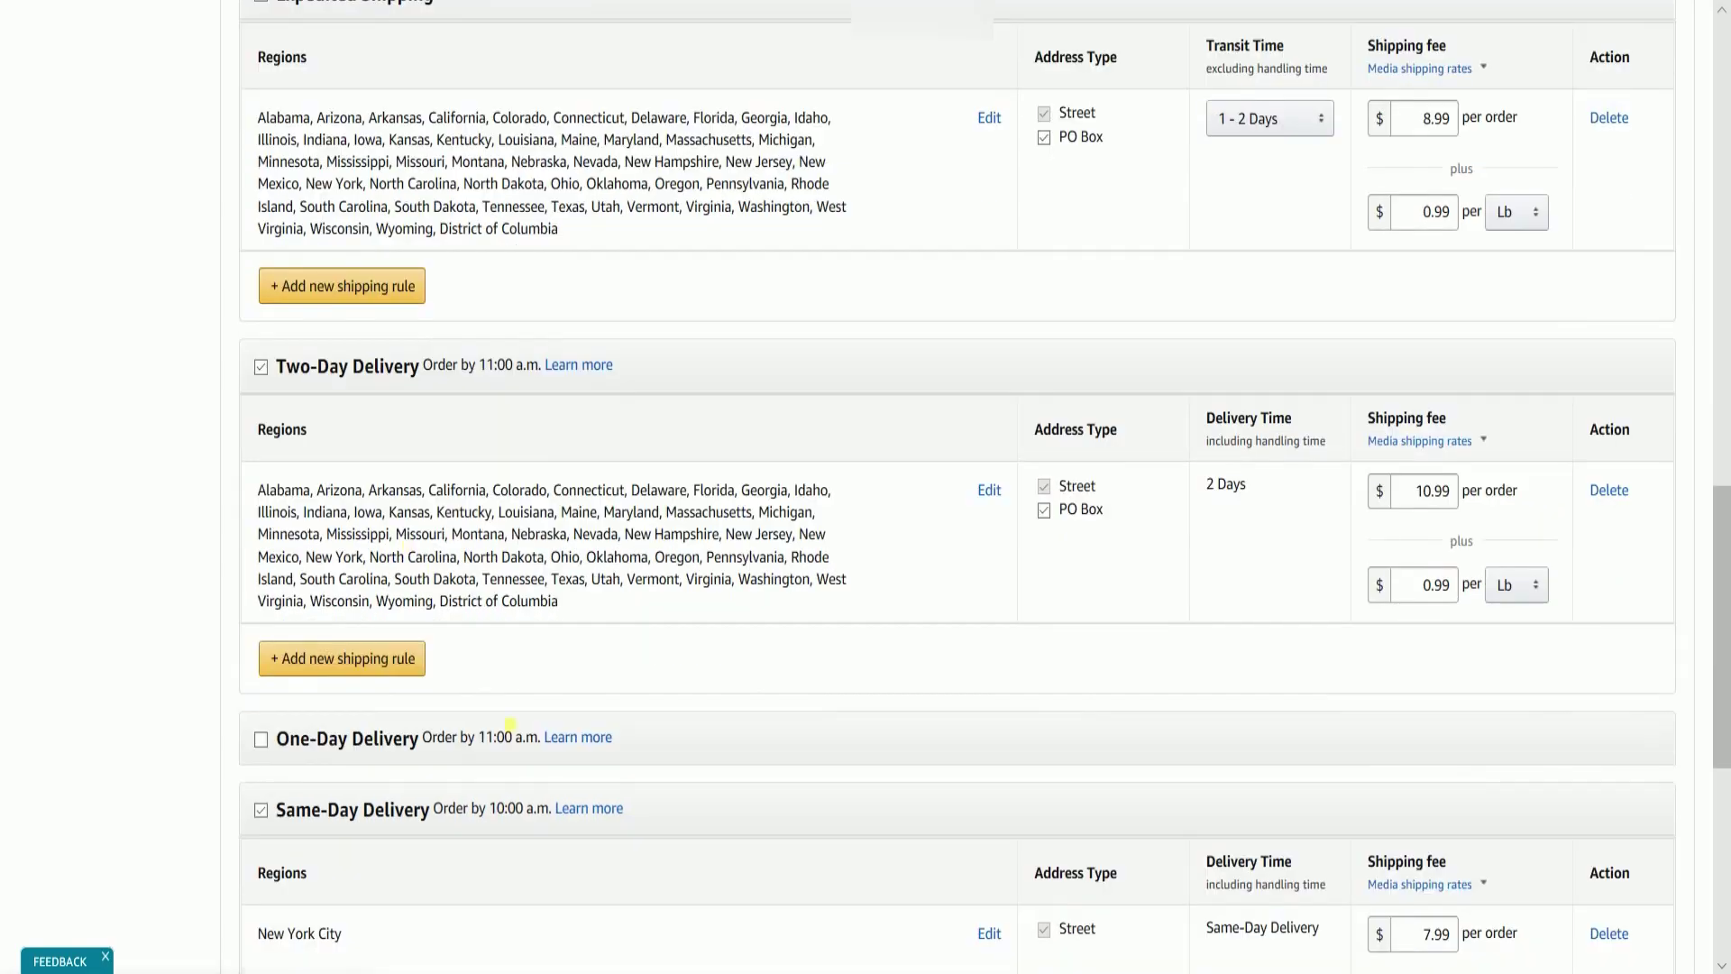
{"action": "left_click", "coordinate": [261, 740]}
{"action": "scroll", "coordinate": [854, 726], "scroll_direction": "down", "scroll_amount": 3}
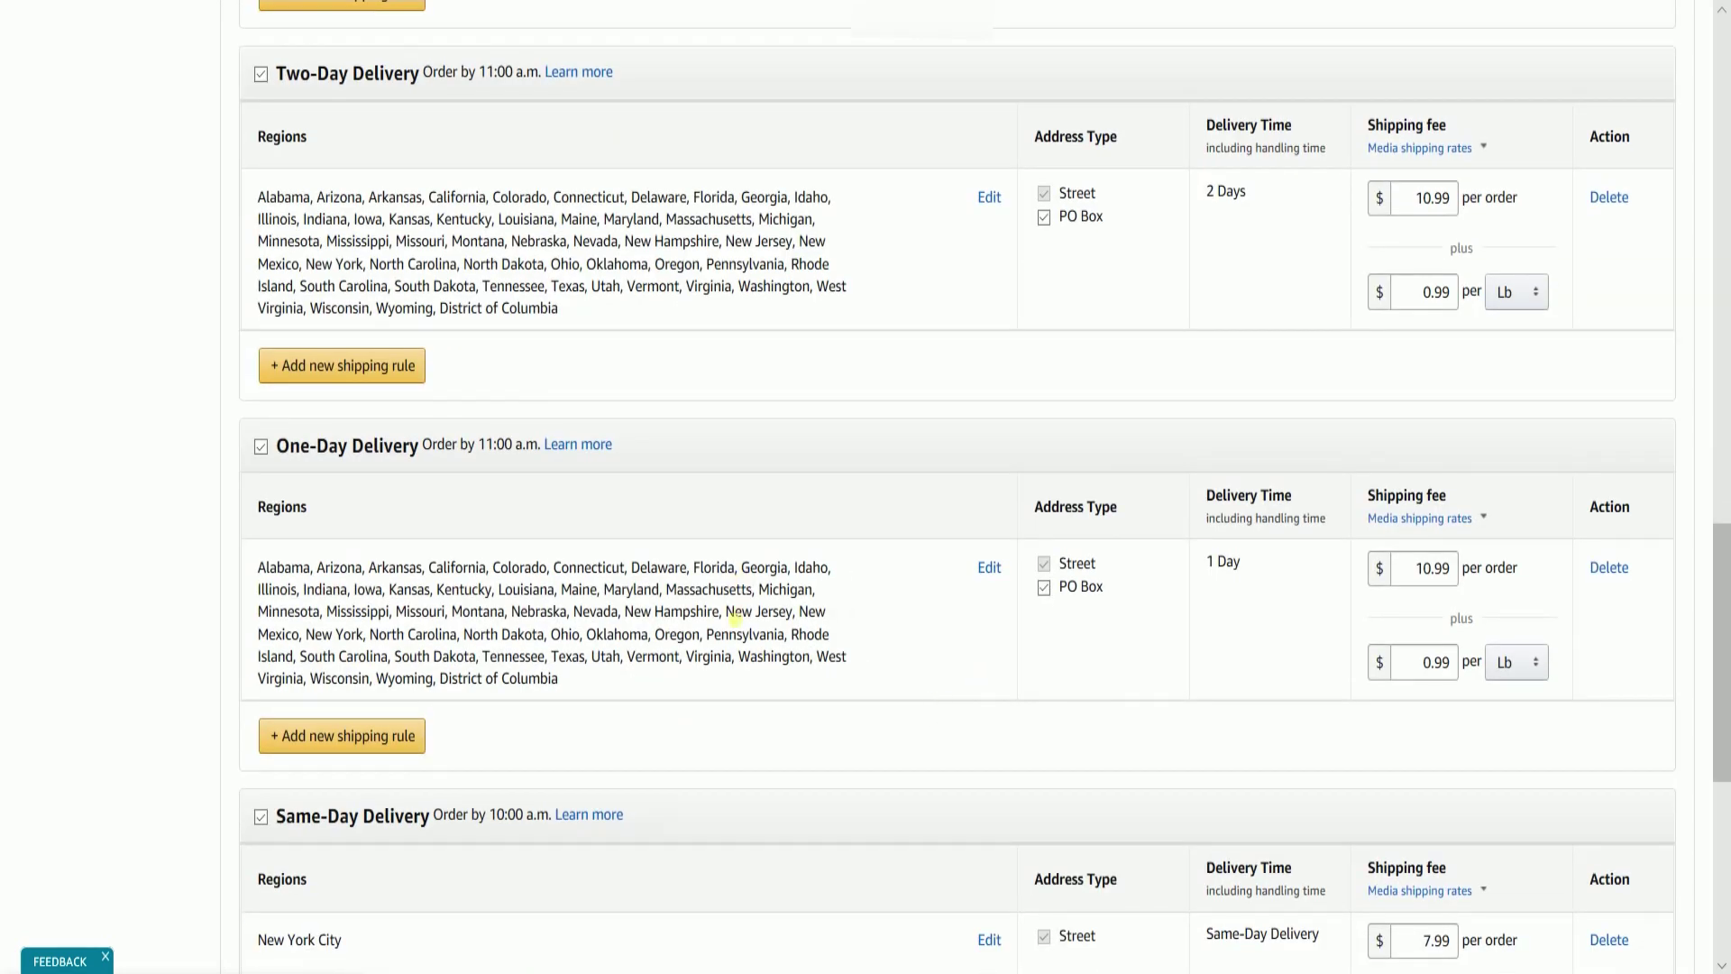
{"action": "scroll", "coordinate": [365, 834], "scroll_direction": "down", "scroll_amount": 5}
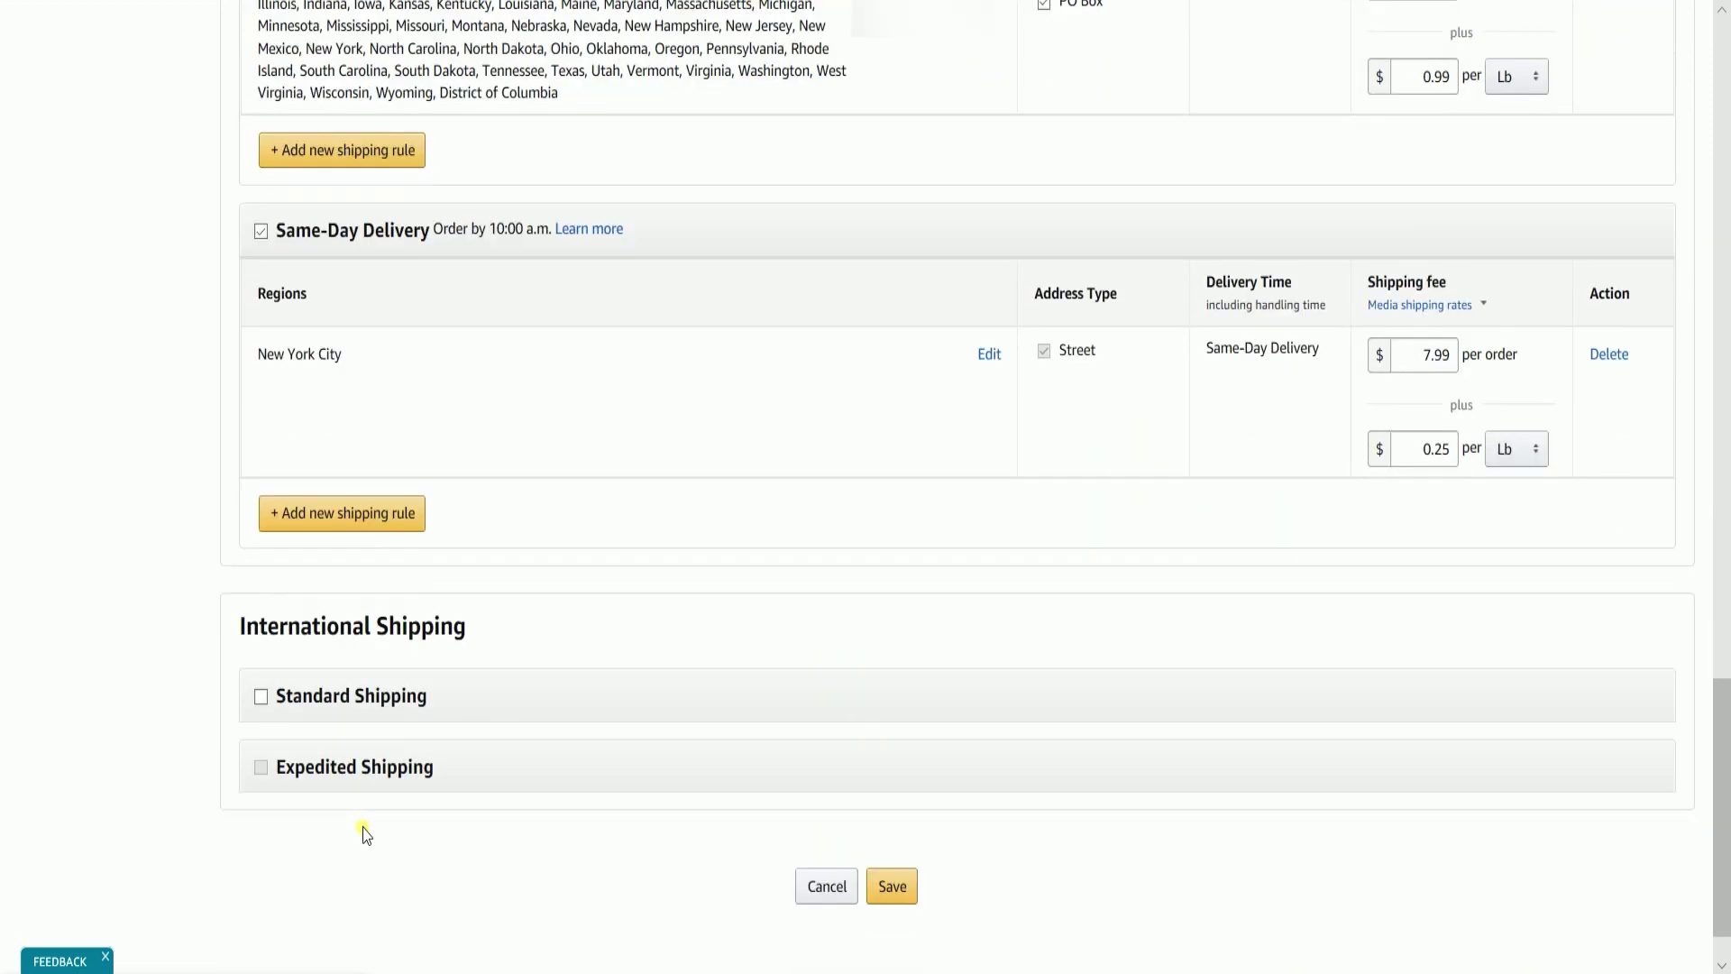
{"action": "scroll", "coordinate": [364, 832], "scroll_direction": "up", "scroll_amount": 4}
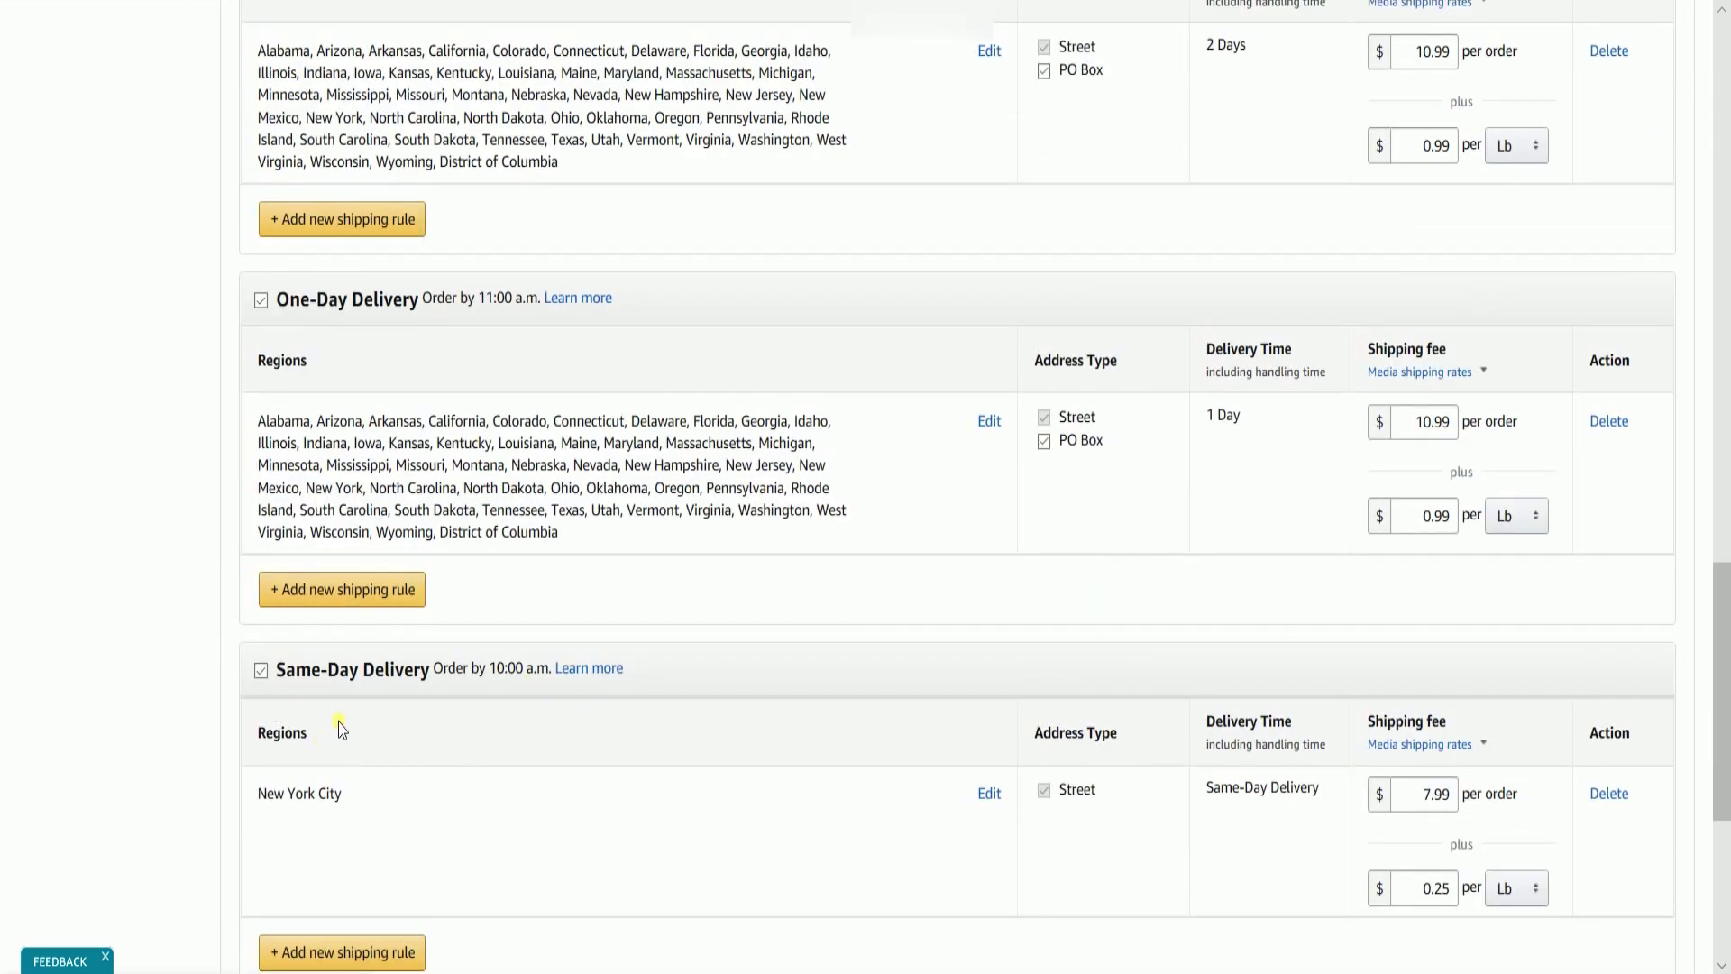
{"action": "left_click_drag", "start_coordinate": [236, 841], "coordinate": [240, 819]}
{"action": "left_click", "coordinate": [239, 819]}
{"action": "left_click", "coordinate": [261, 669]}
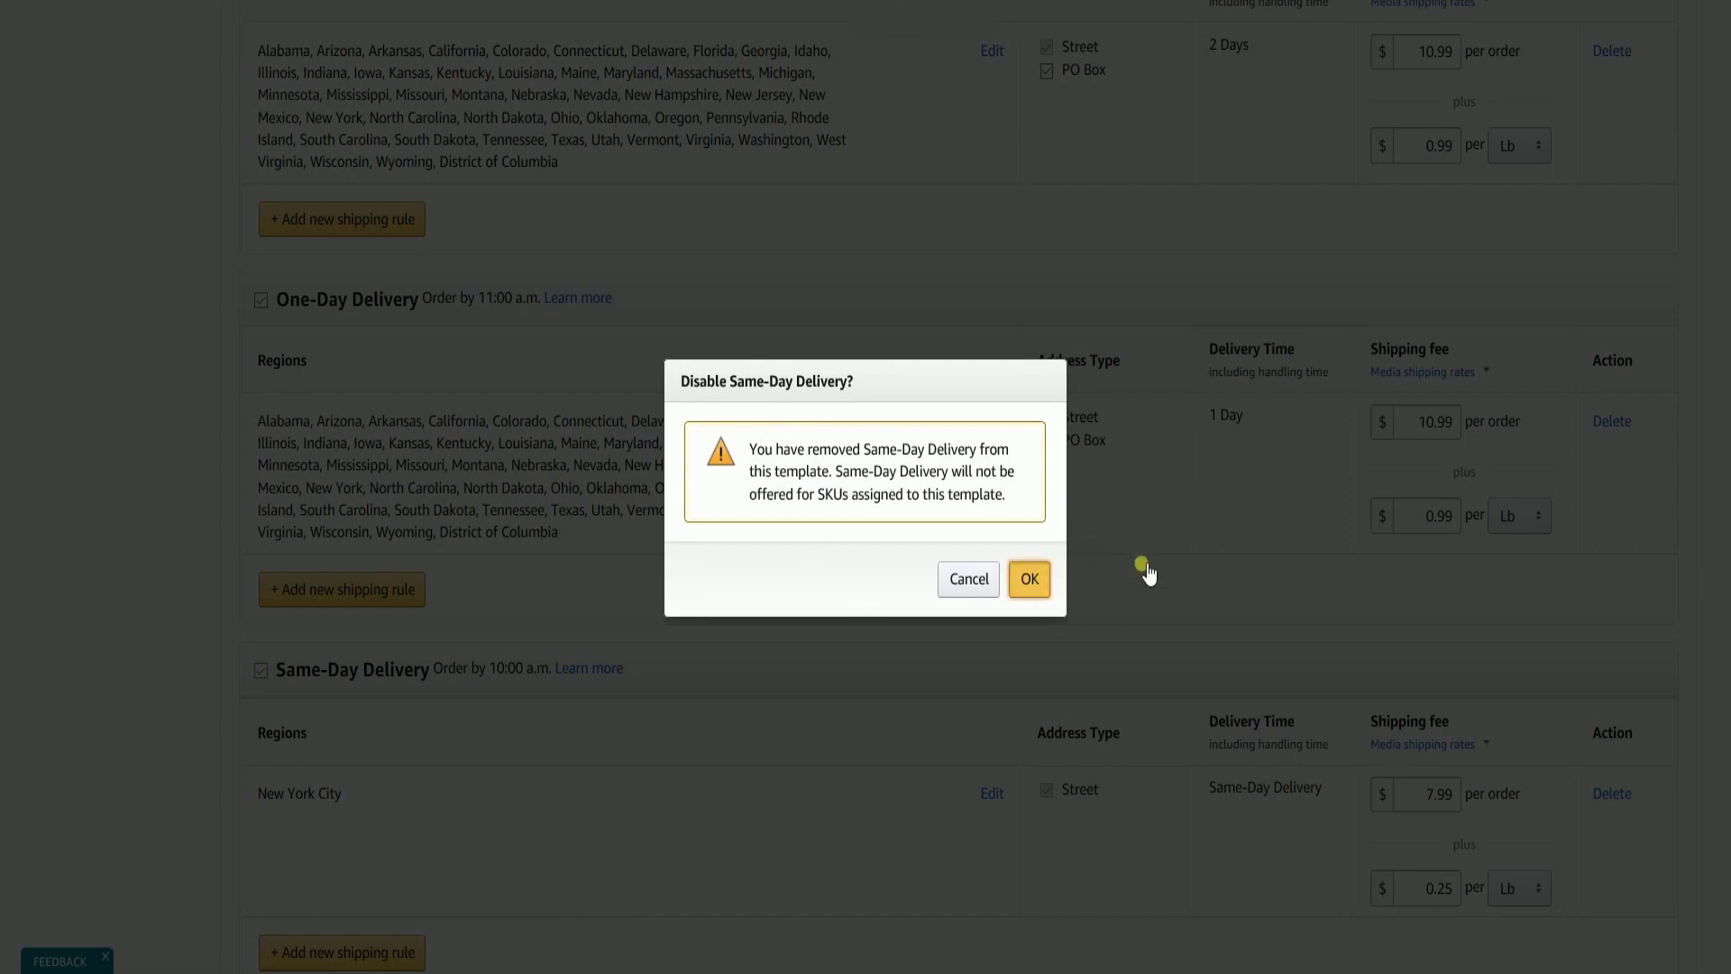
{"action": "left_click", "coordinate": [1028, 578]}
Disable One-Day and Two-Day Delivery, keeping Free Economy, Standard and Expedited Shipping
{"action": "scroll", "coordinate": [983, 568], "scroll_direction": "up", "scroll_amount": 3}
{"action": "scroll", "coordinate": [937, 557], "scroll_direction": "up", "scroll_amount": 2}
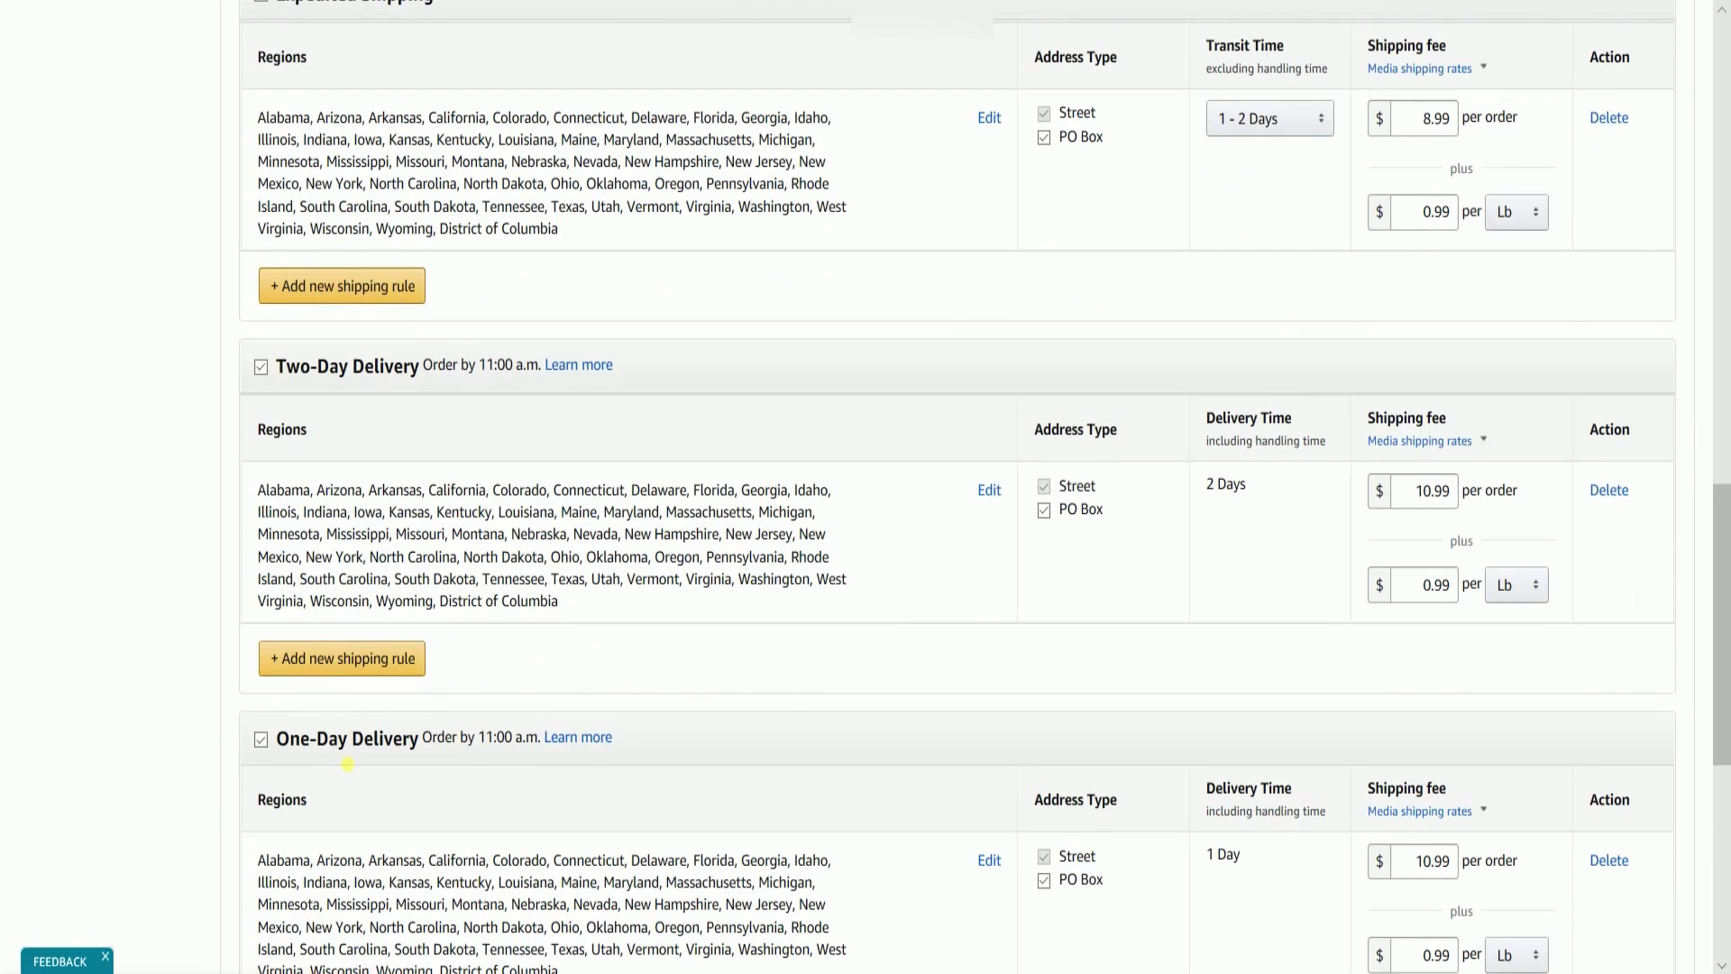
{"action": "left_click", "coordinate": [261, 735]}
{"action": "left_click", "coordinate": [1029, 580]}
{"action": "scroll", "coordinate": [906, 718], "scroll_direction": "up", "scroll_amount": 3}
{"action": "scroll", "coordinate": [906, 718], "scroll_direction": "down", "scroll_amount": 2}
{"action": "left_click", "coordinate": [261, 511]}
{"action": "left_click", "coordinate": [1028, 579]}
{"action": "scroll", "coordinate": [1028, 618], "scroll_direction": "up", "scroll_amount": 10}
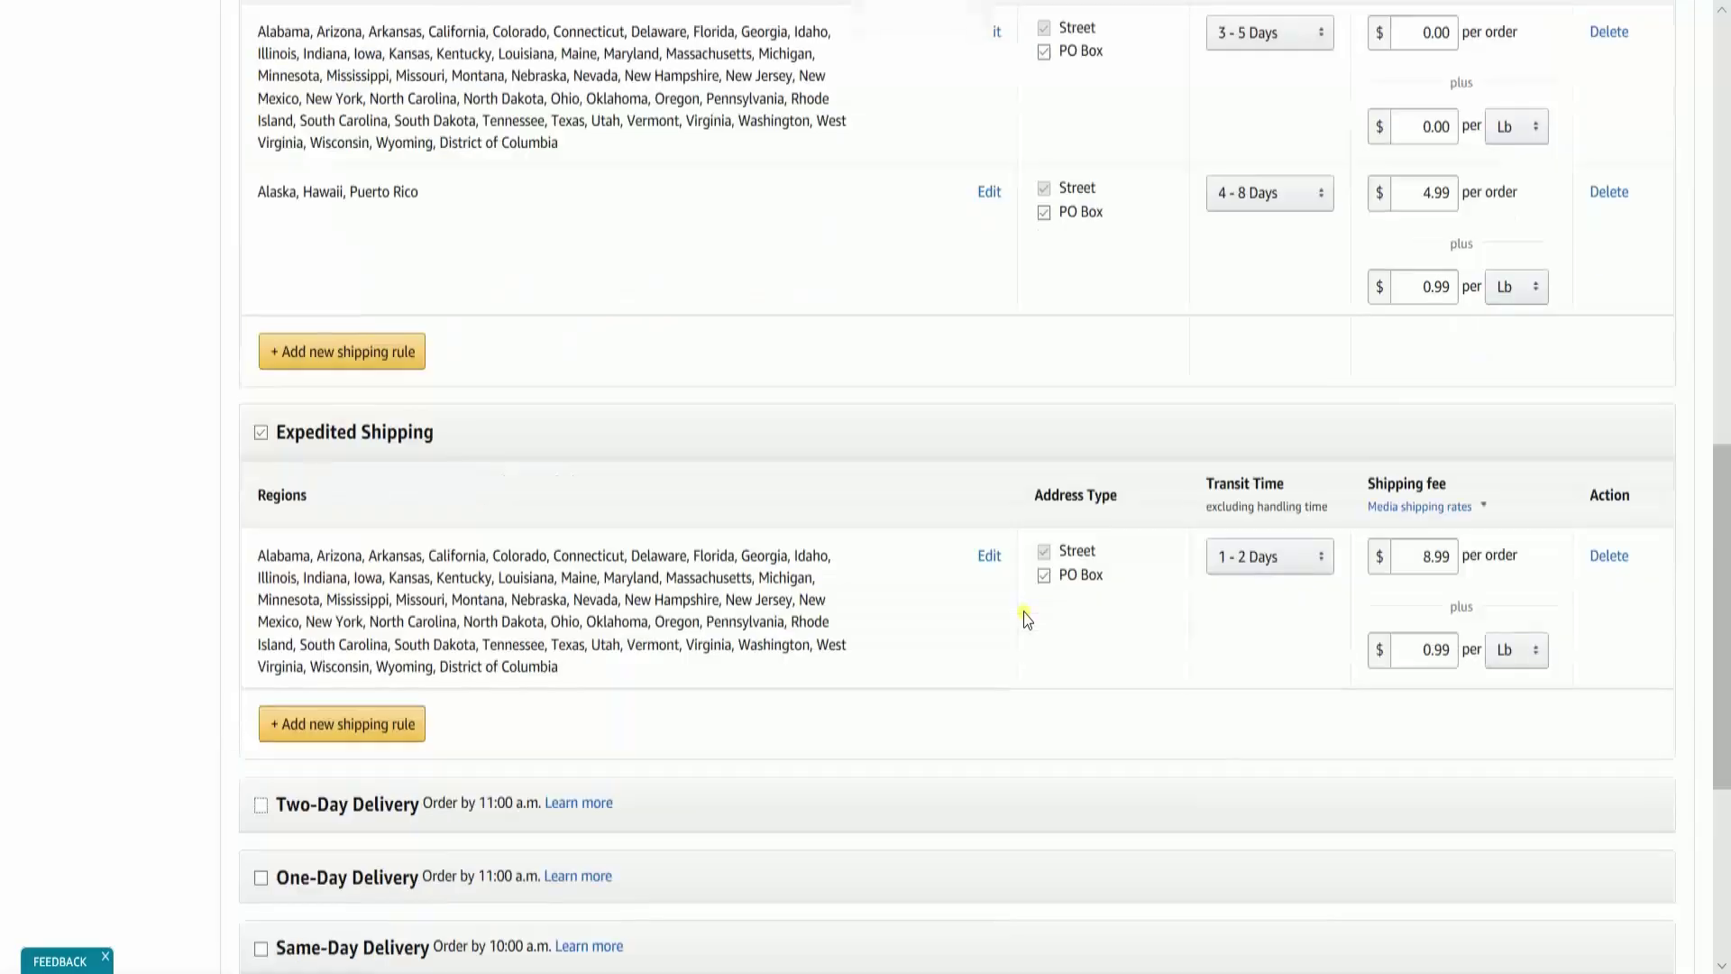
{"action": "scroll", "coordinate": [1185, 676], "scroll_direction": "up", "scroll_amount": 2}
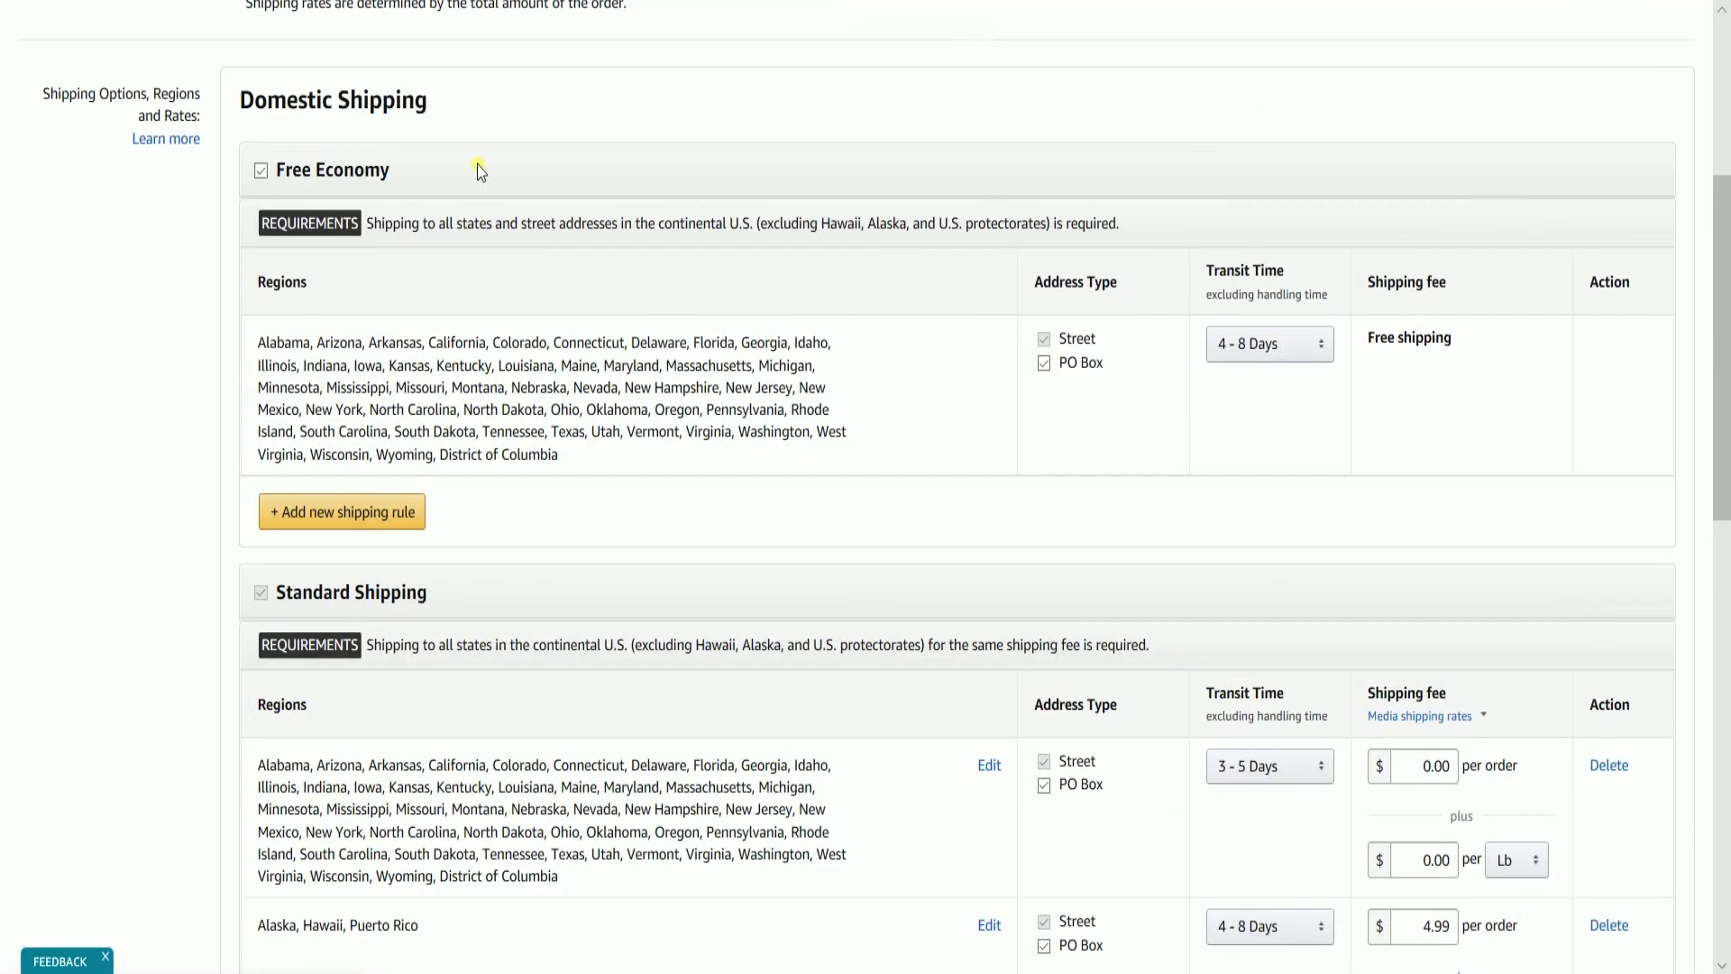
{"action": "scroll", "coordinate": [574, 320], "scroll_direction": "down", "scroll_amount": 2}
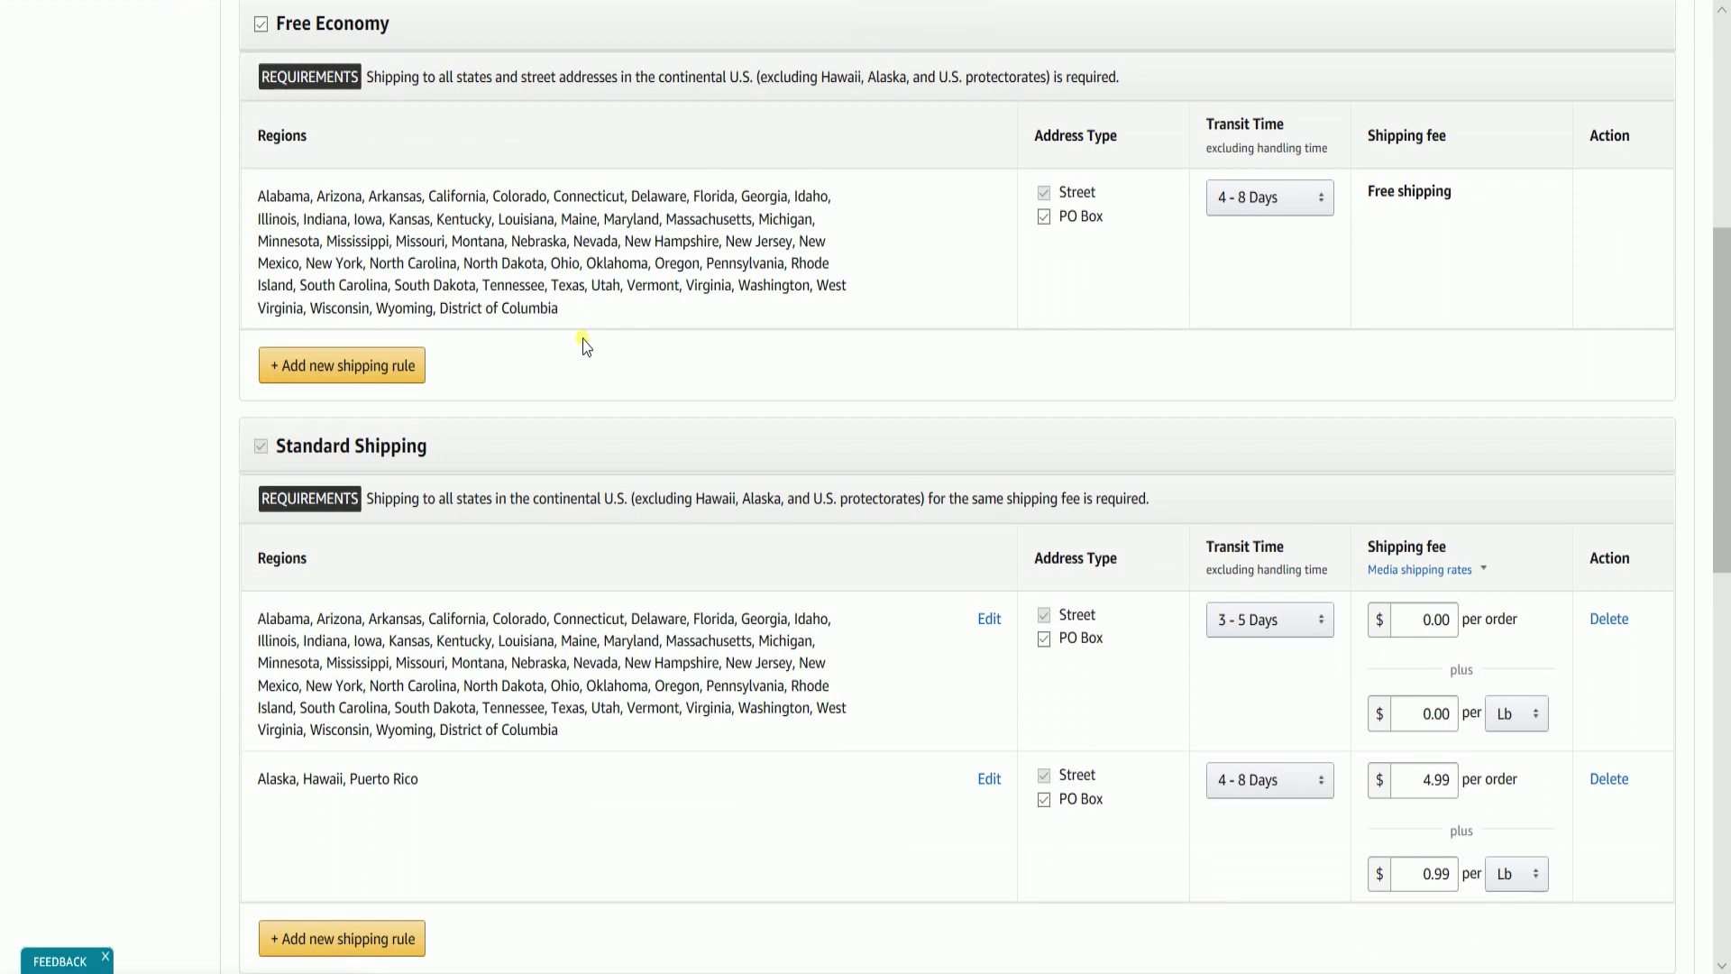
Set the Free Economy transit time to 5 - 10 Days
{"action": "left_click", "coordinate": [1264, 212]}
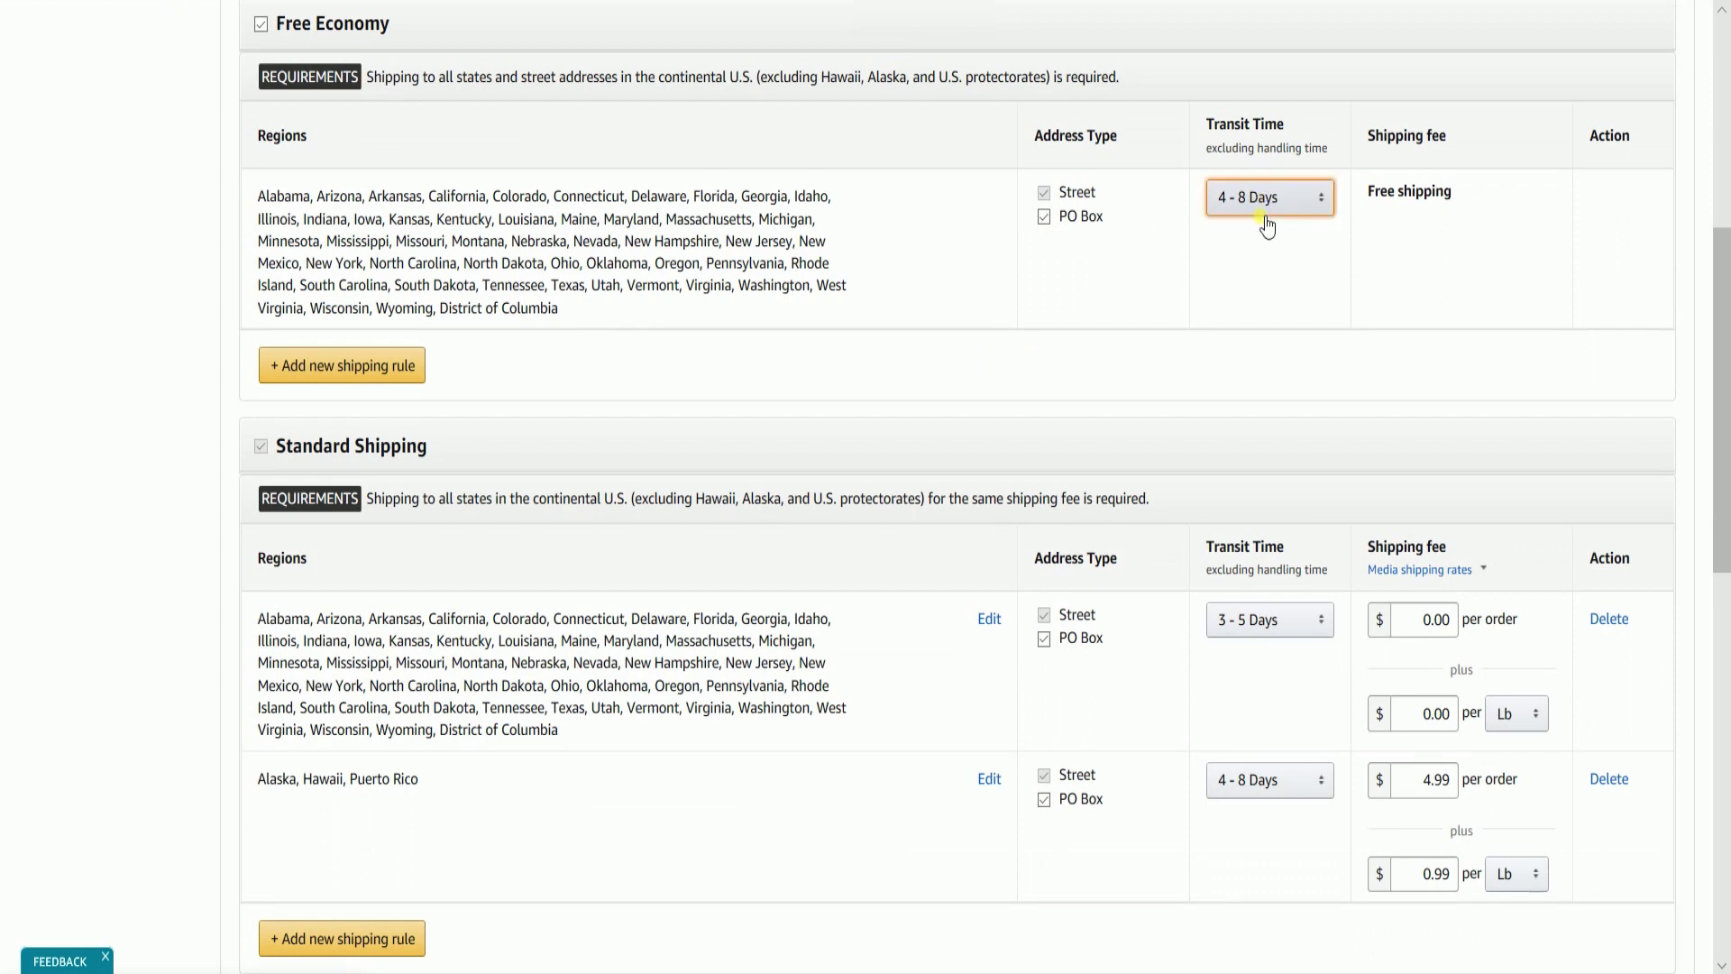
{"action": "left_click", "coordinate": [1319, 206]}
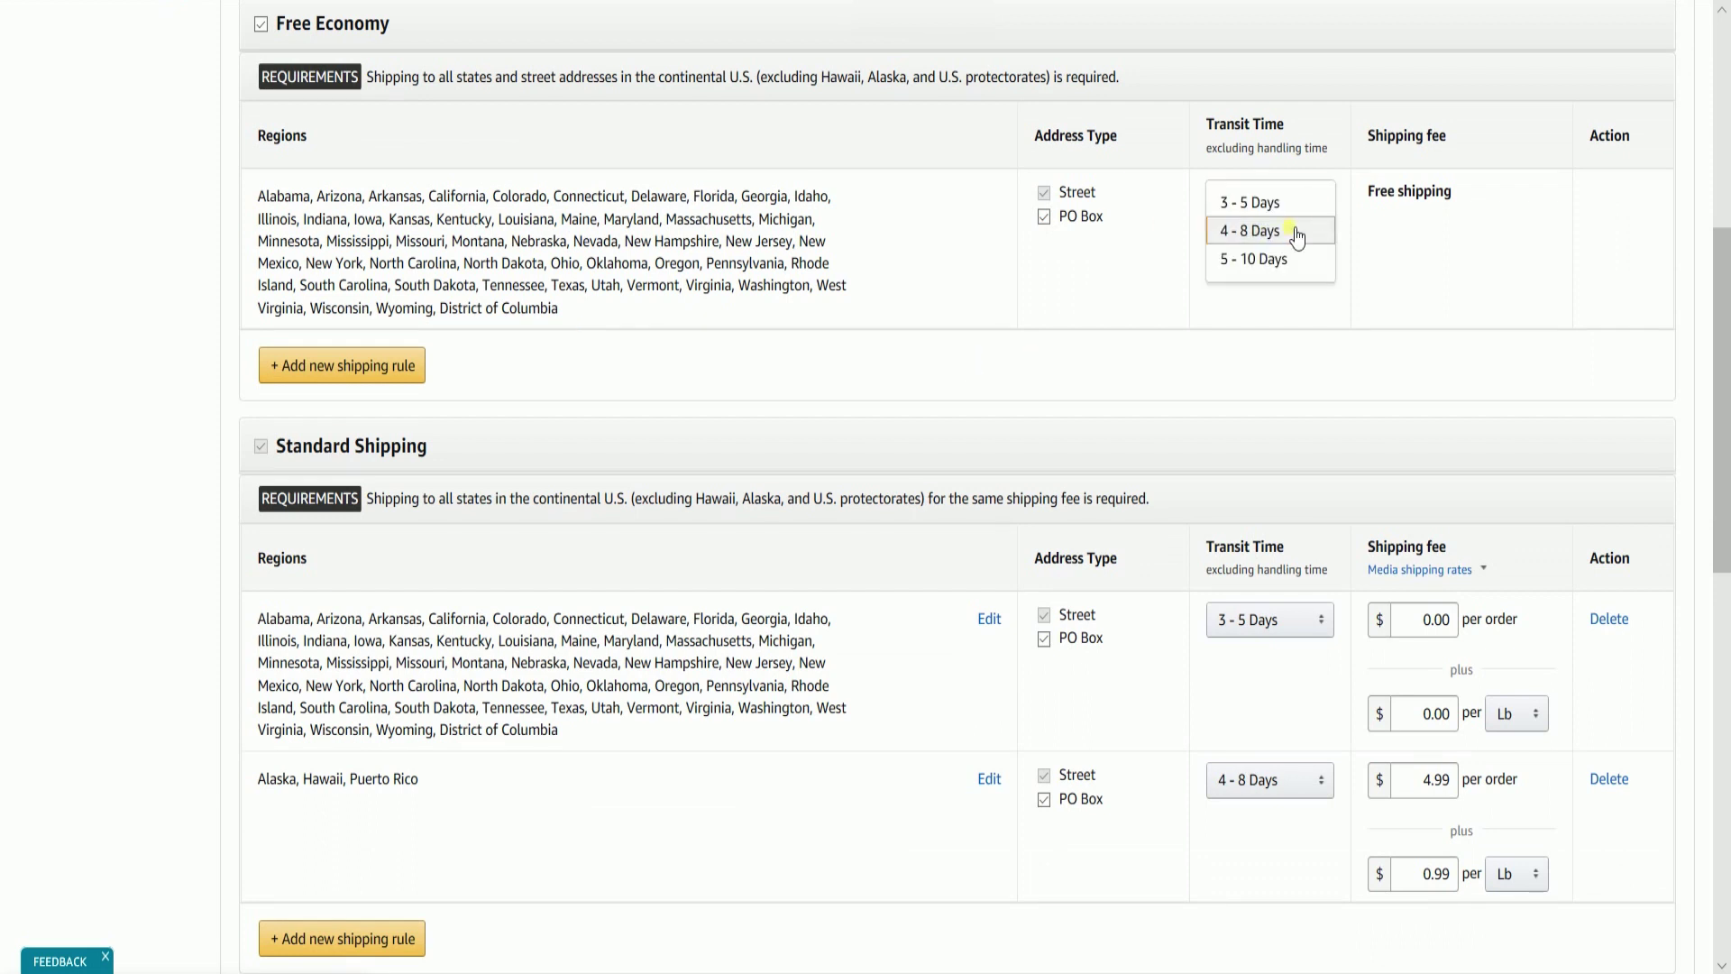
{"action": "left_click", "coordinate": [1280, 259]}
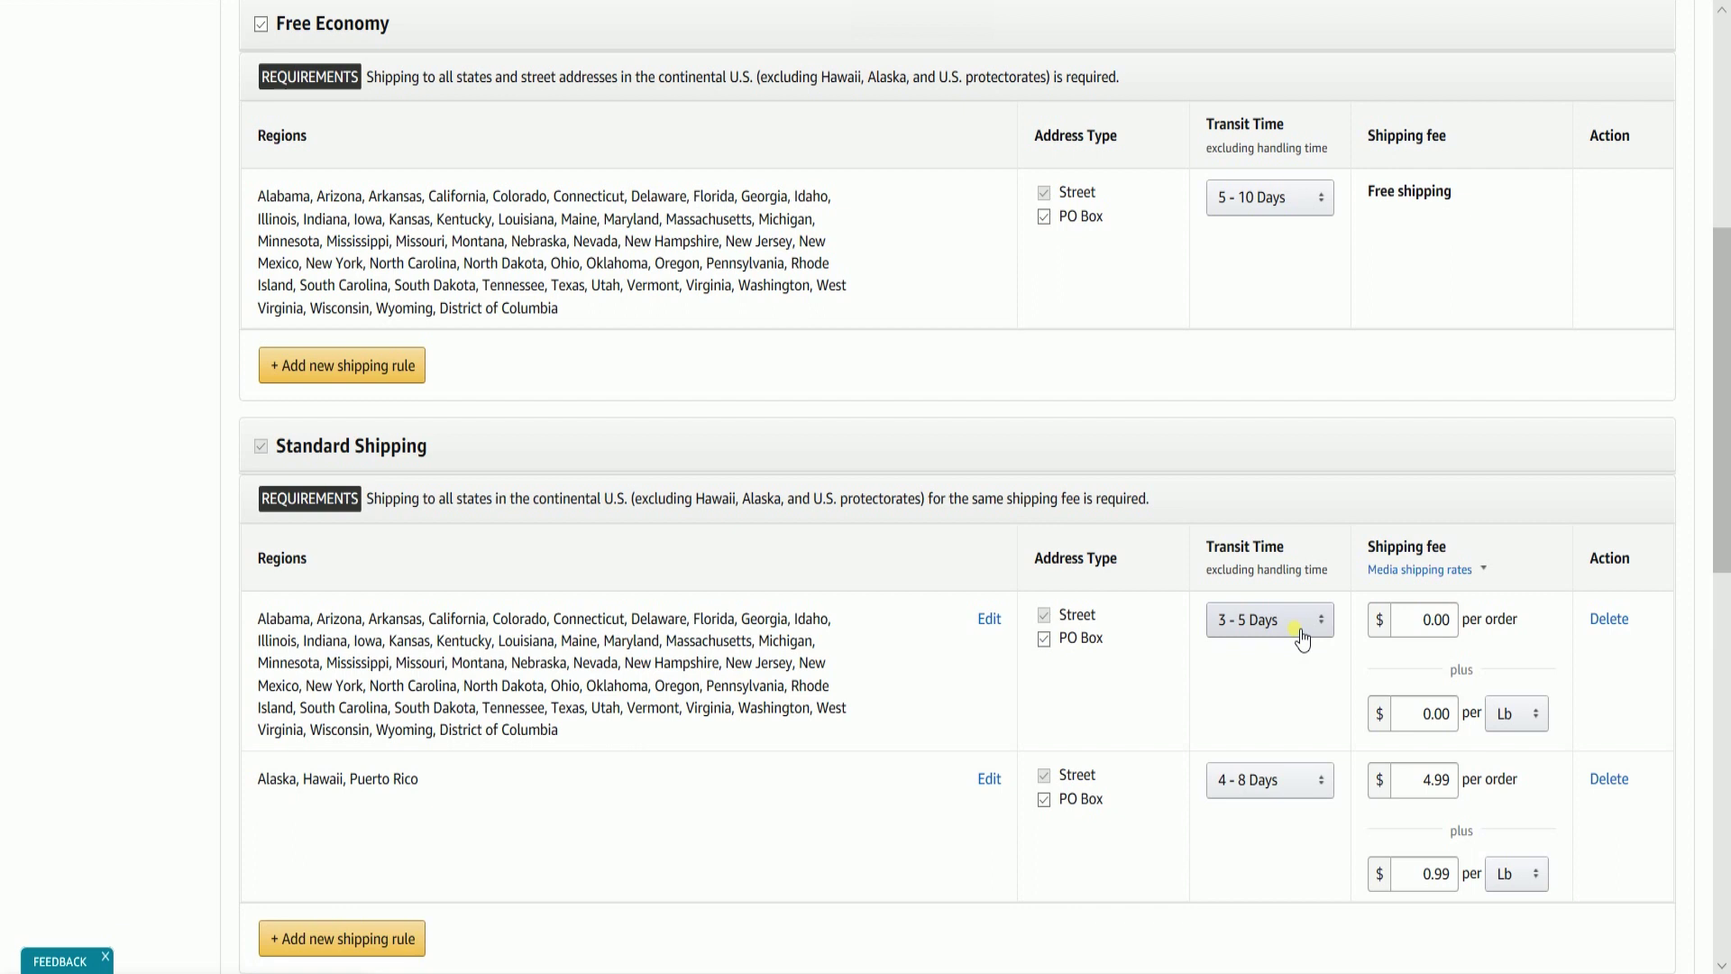
Set continental Standard Shipping fees to $4.99 per order and $0.99 per Lb
{"action": "double_click", "coordinate": [1429, 620]}
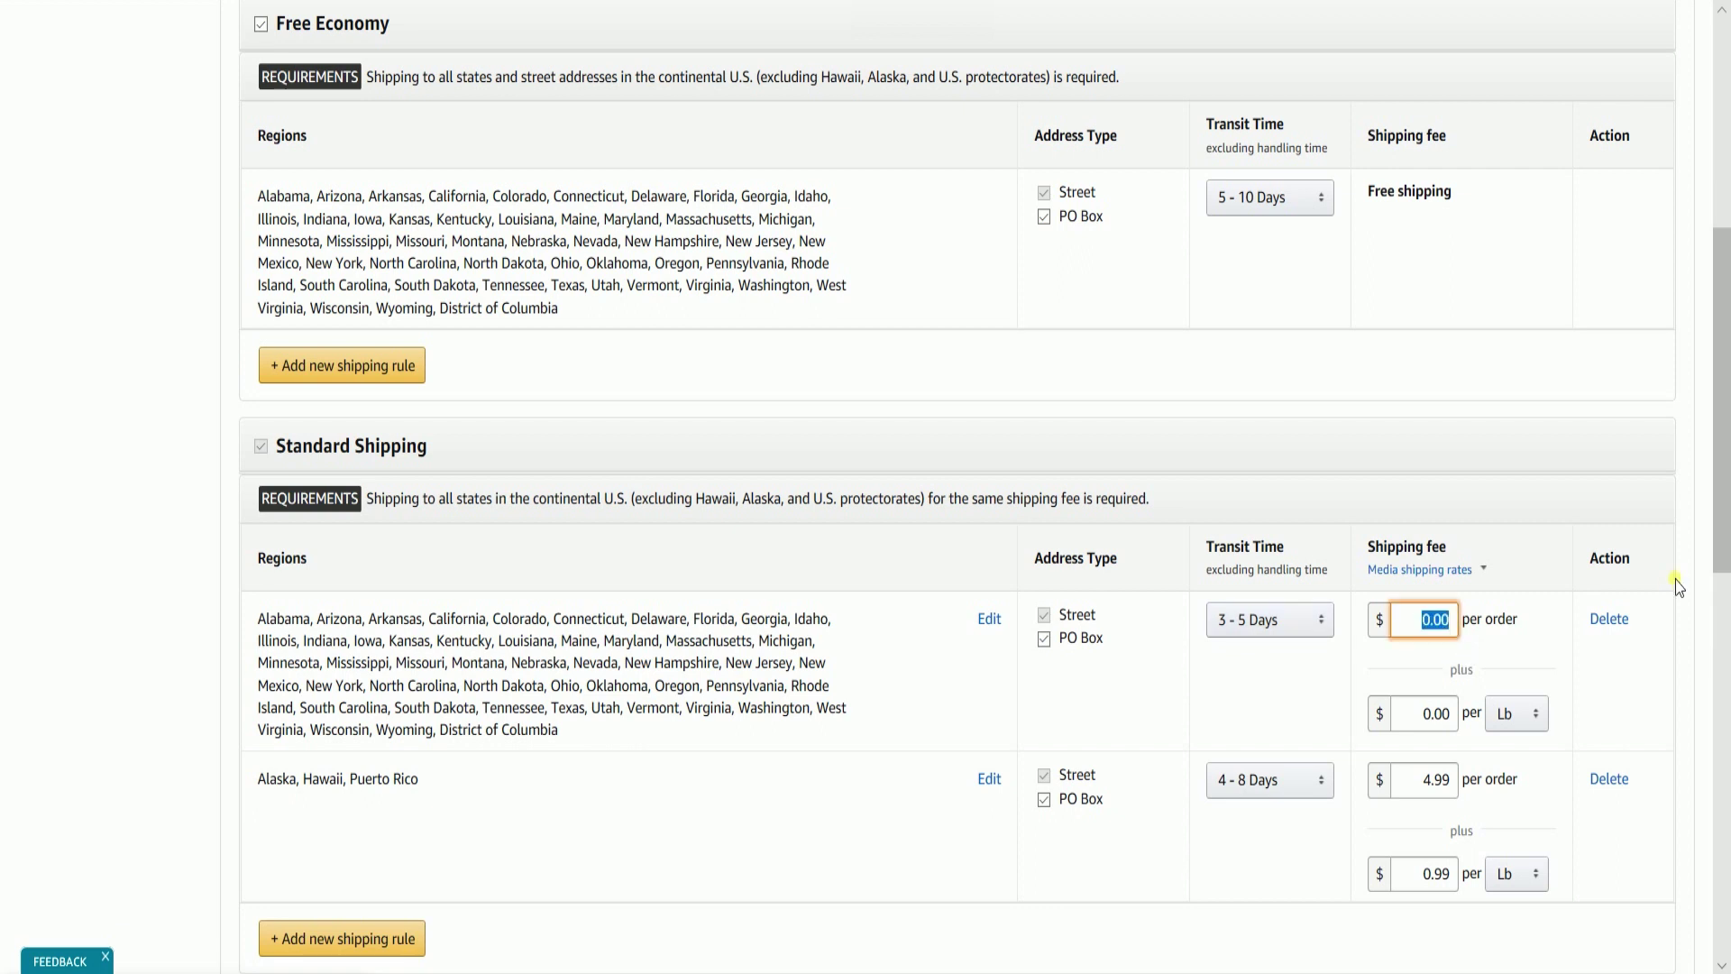
{"action": "type", "text": "4.99"}
{"action": "left_click", "coordinate": [1547, 713]}
{"action": "double_click", "coordinate": [1432, 714]}
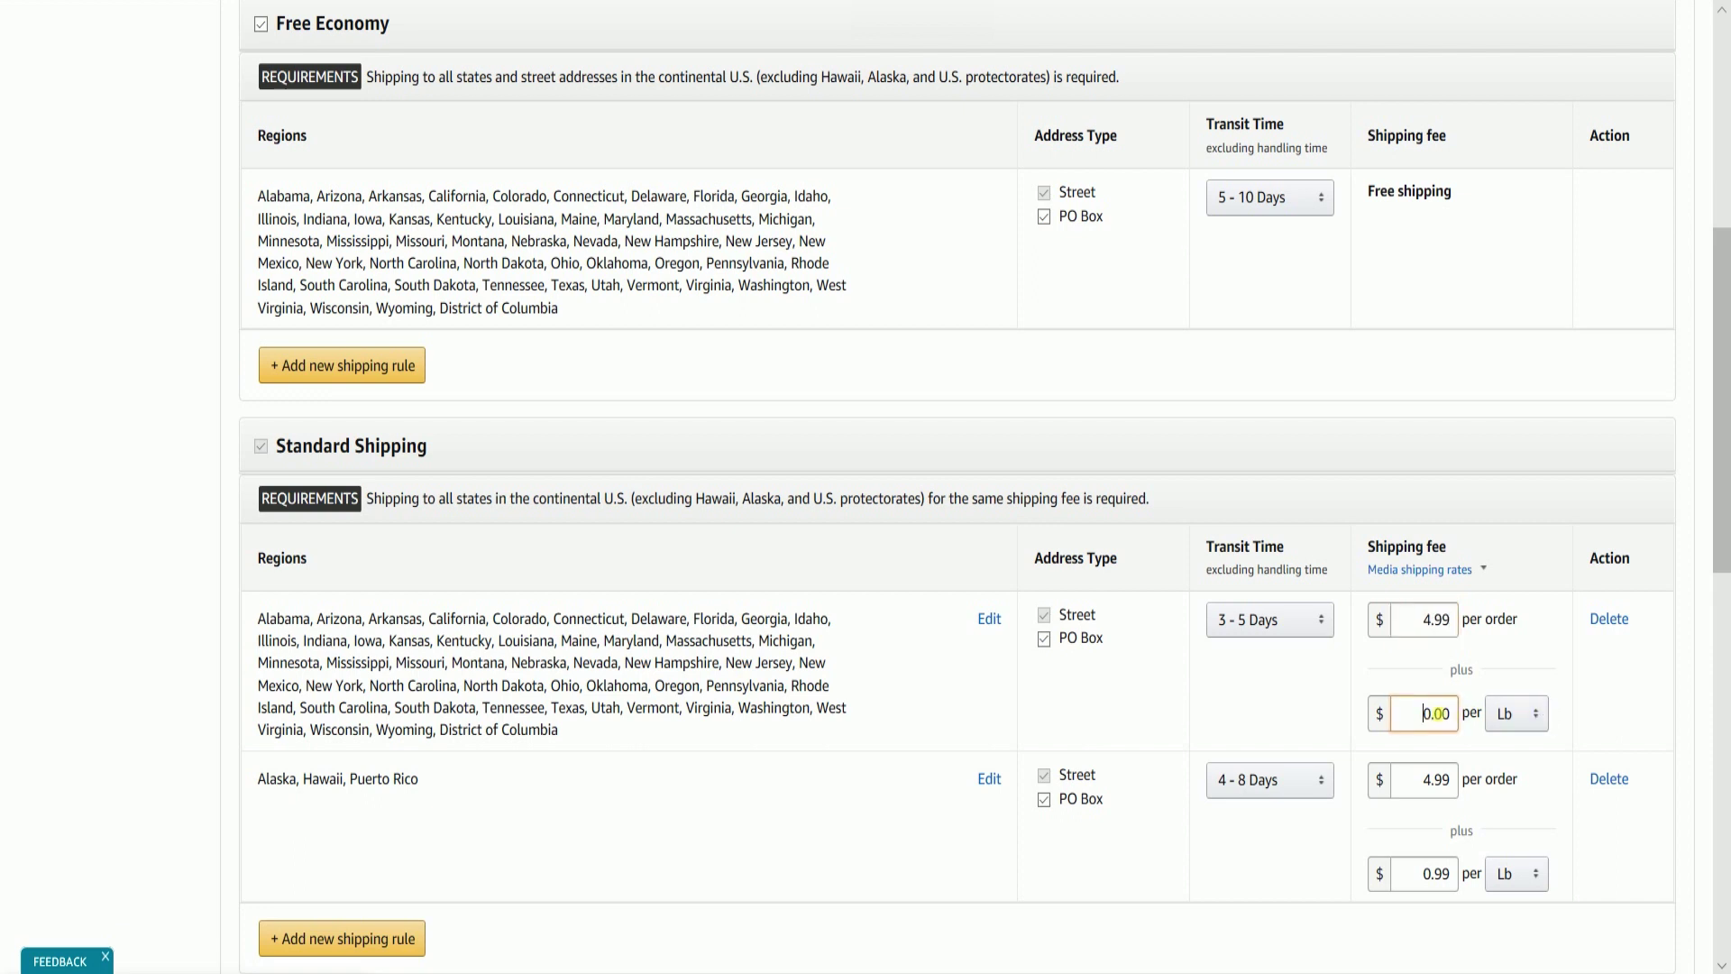
{"action": "type", "text": ".99"}
{"action": "left_click", "coordinate": [1631, 701]}
{"action": "scroll", "coordinate": [518, 636], "scroll_direction": "down", "scroll_amount": 2}
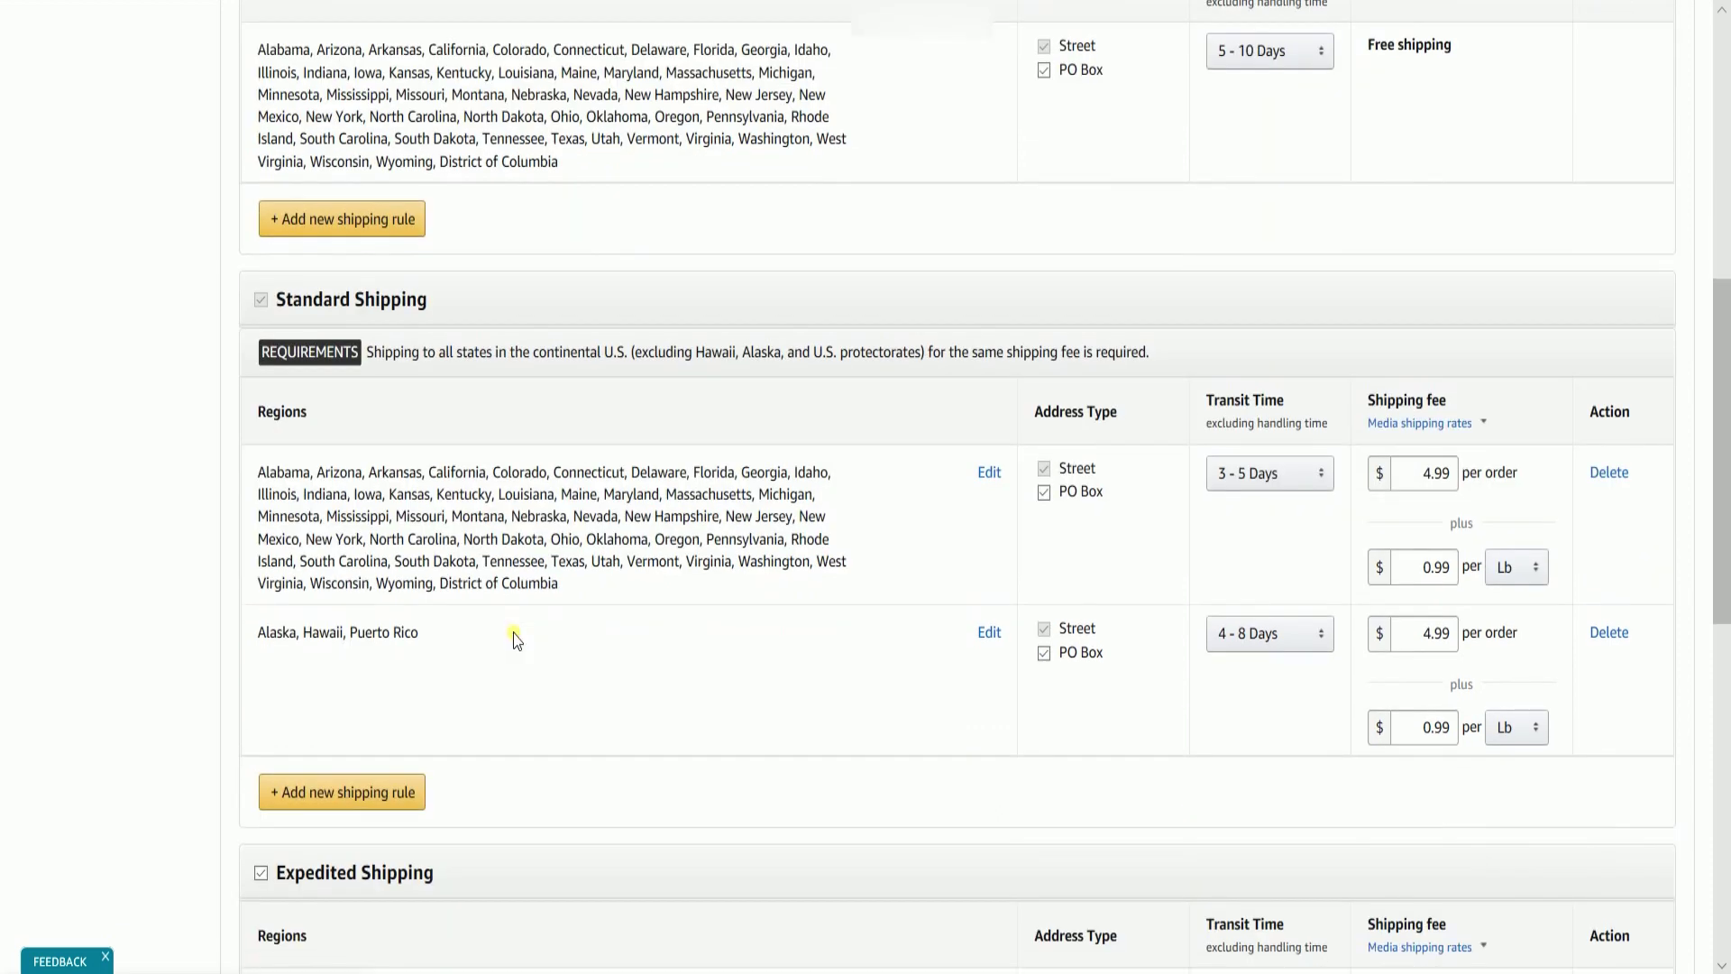
{"action": "scroll", "coordinate": [516, 638], "scroll_direction": "down", "scroll_amount": 3}
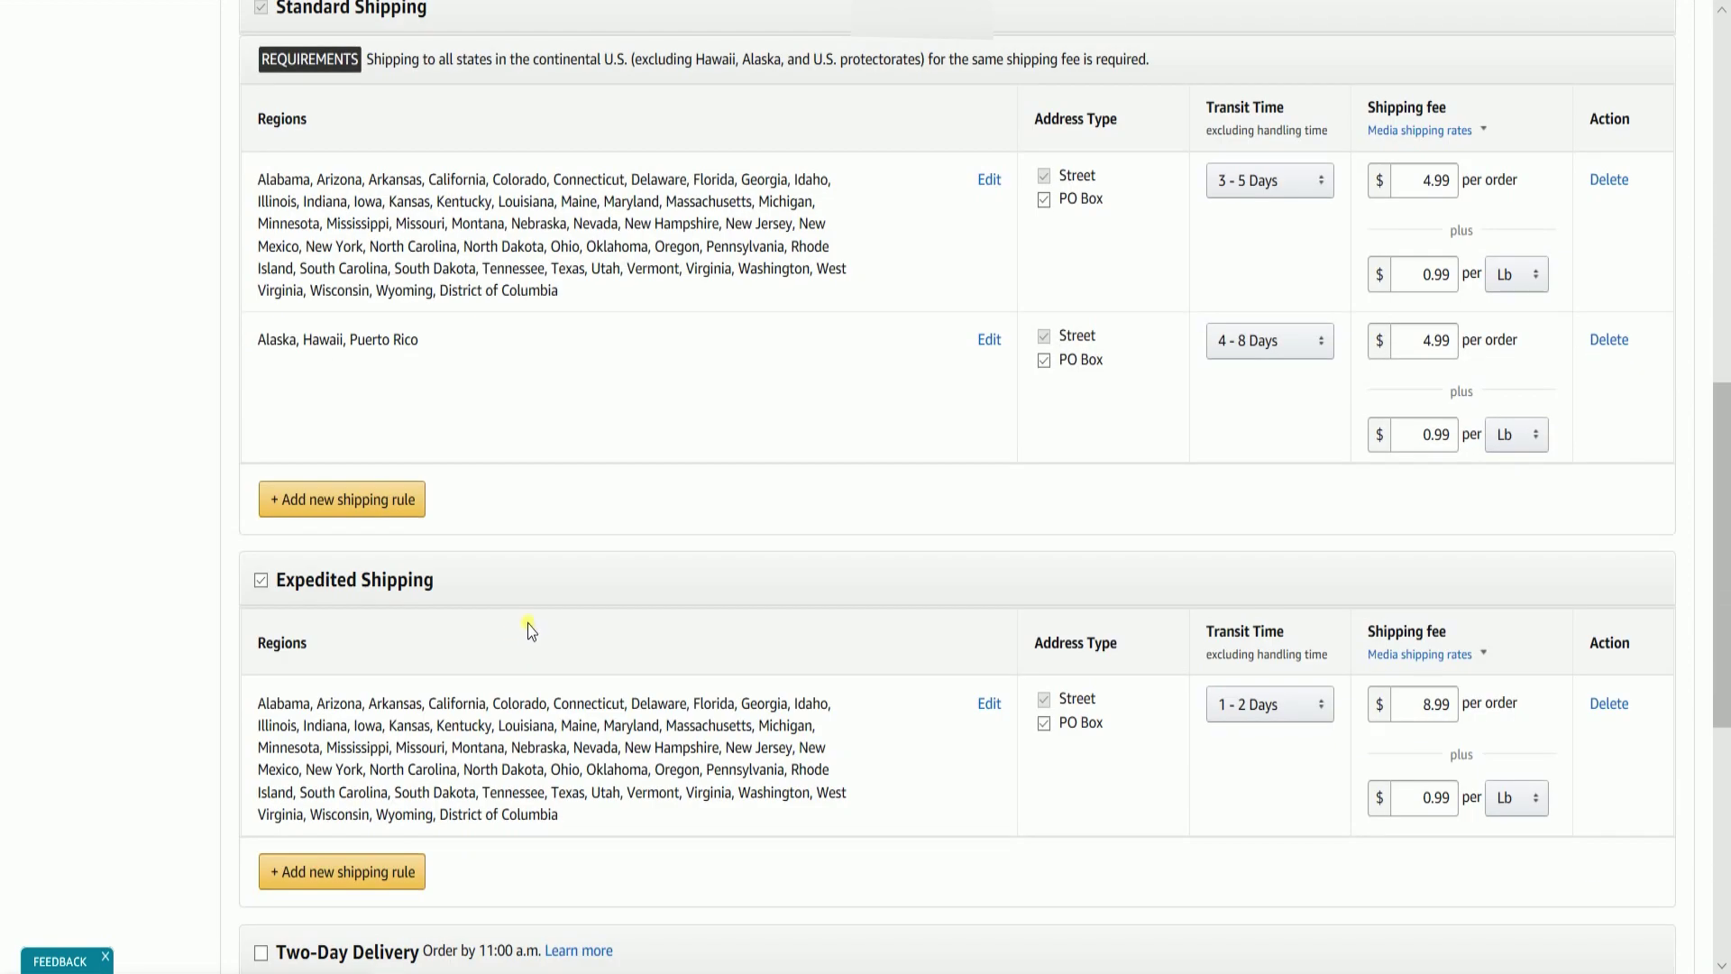
{"action": "scroll", "coordinate": [532, 629], "scroll_direction": "up", "scroll_amount": 5}
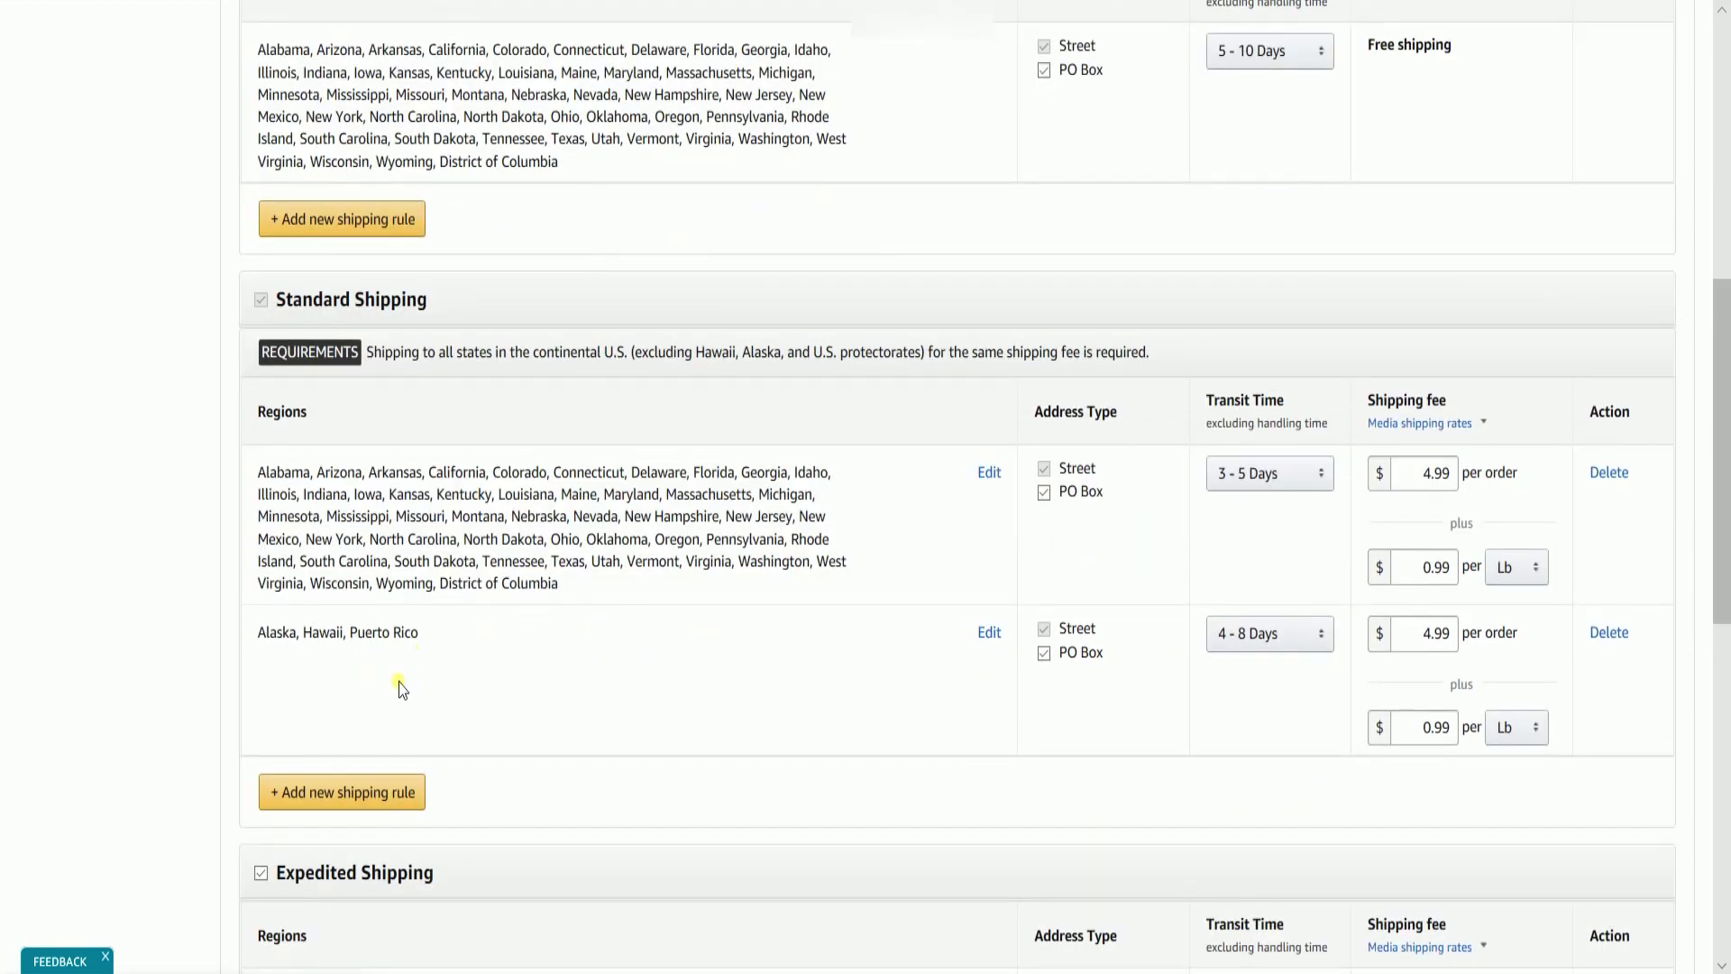
Add a Standard Shipping rule covering all US Protectorates, leaving APO/FPO excluded
{"action": "left_click", "coordinate": [378, 798]}
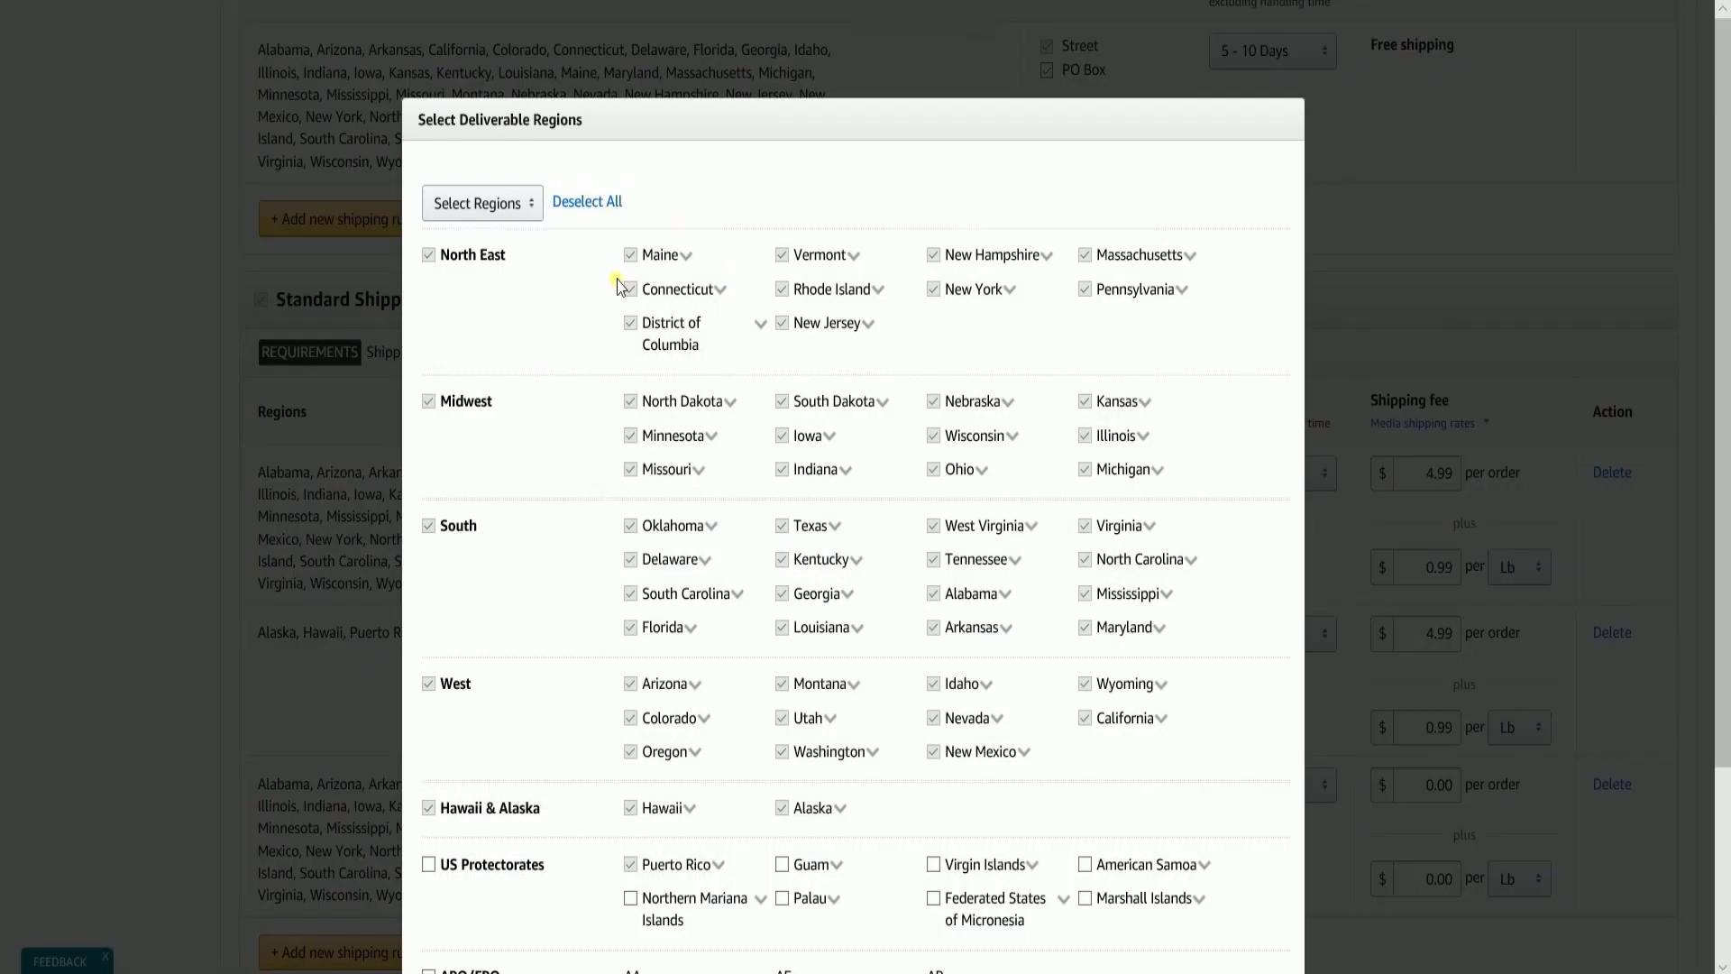
{"action": "scroll", "coordinate": [519, 379], "scroll_direction": "down", "scroll_amount": 3}
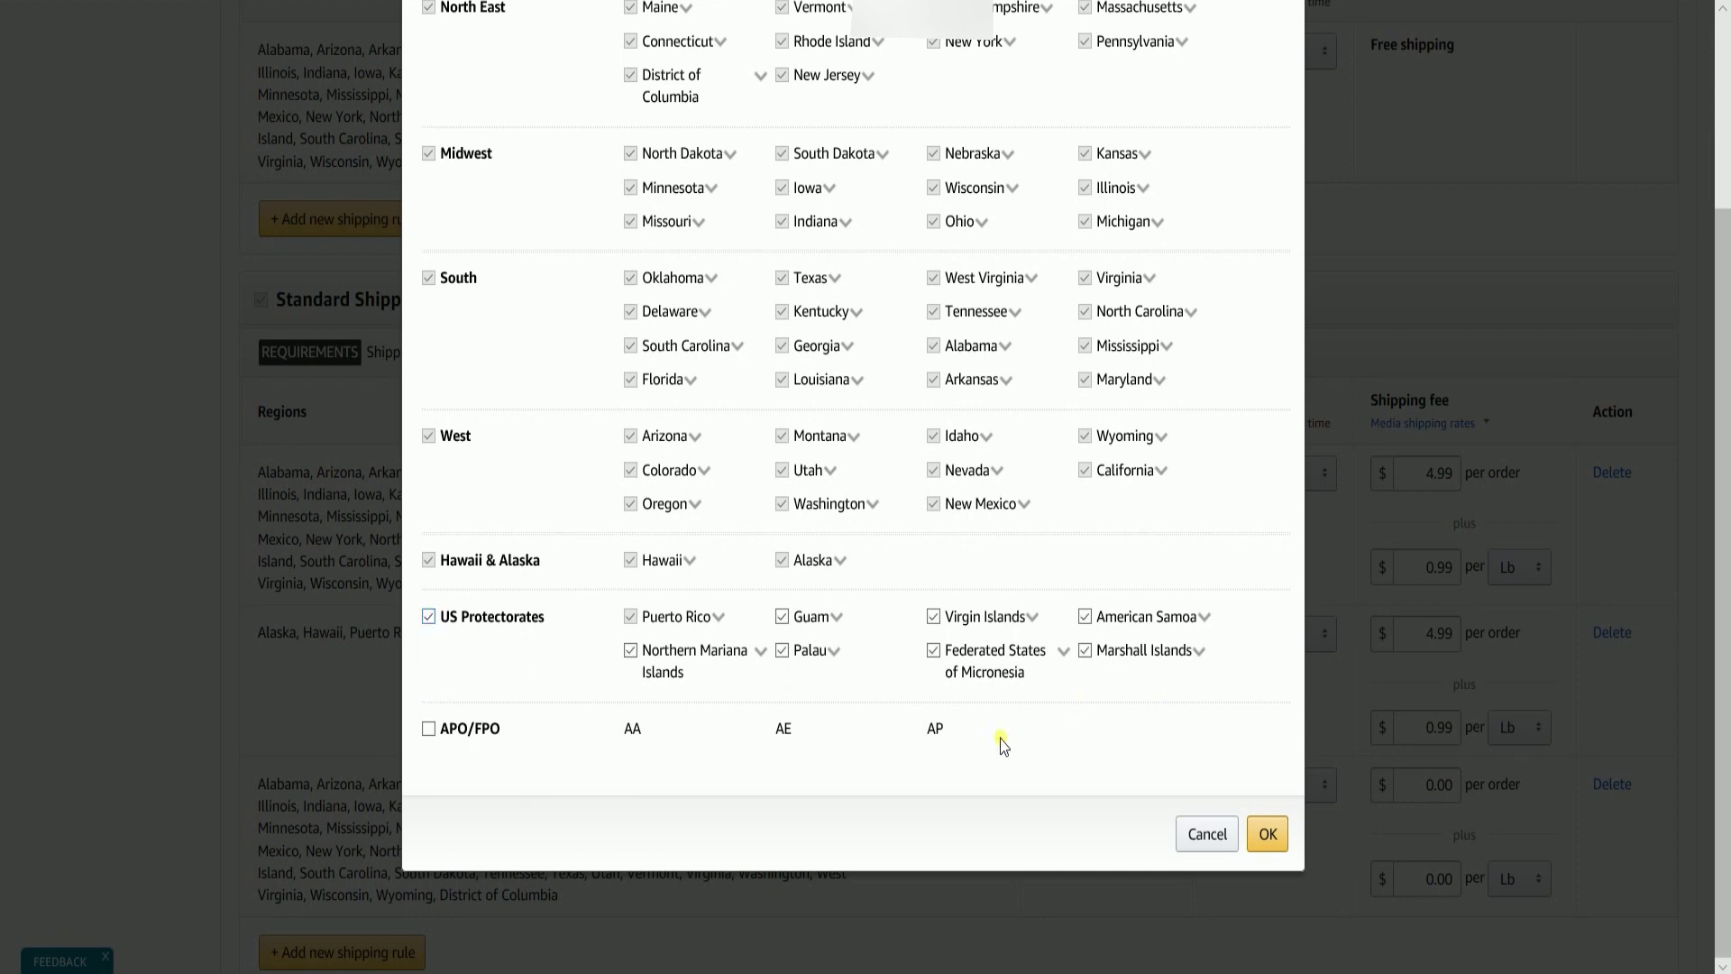
{"action": "left_click", "coordinate": [428, 728]}
{"action": "left_click", "coordinate": [1267, 833]}
{"action": "scroll", "coordinate": [777, 676], "scroll_direction": "down", "scroll_amount": 15}
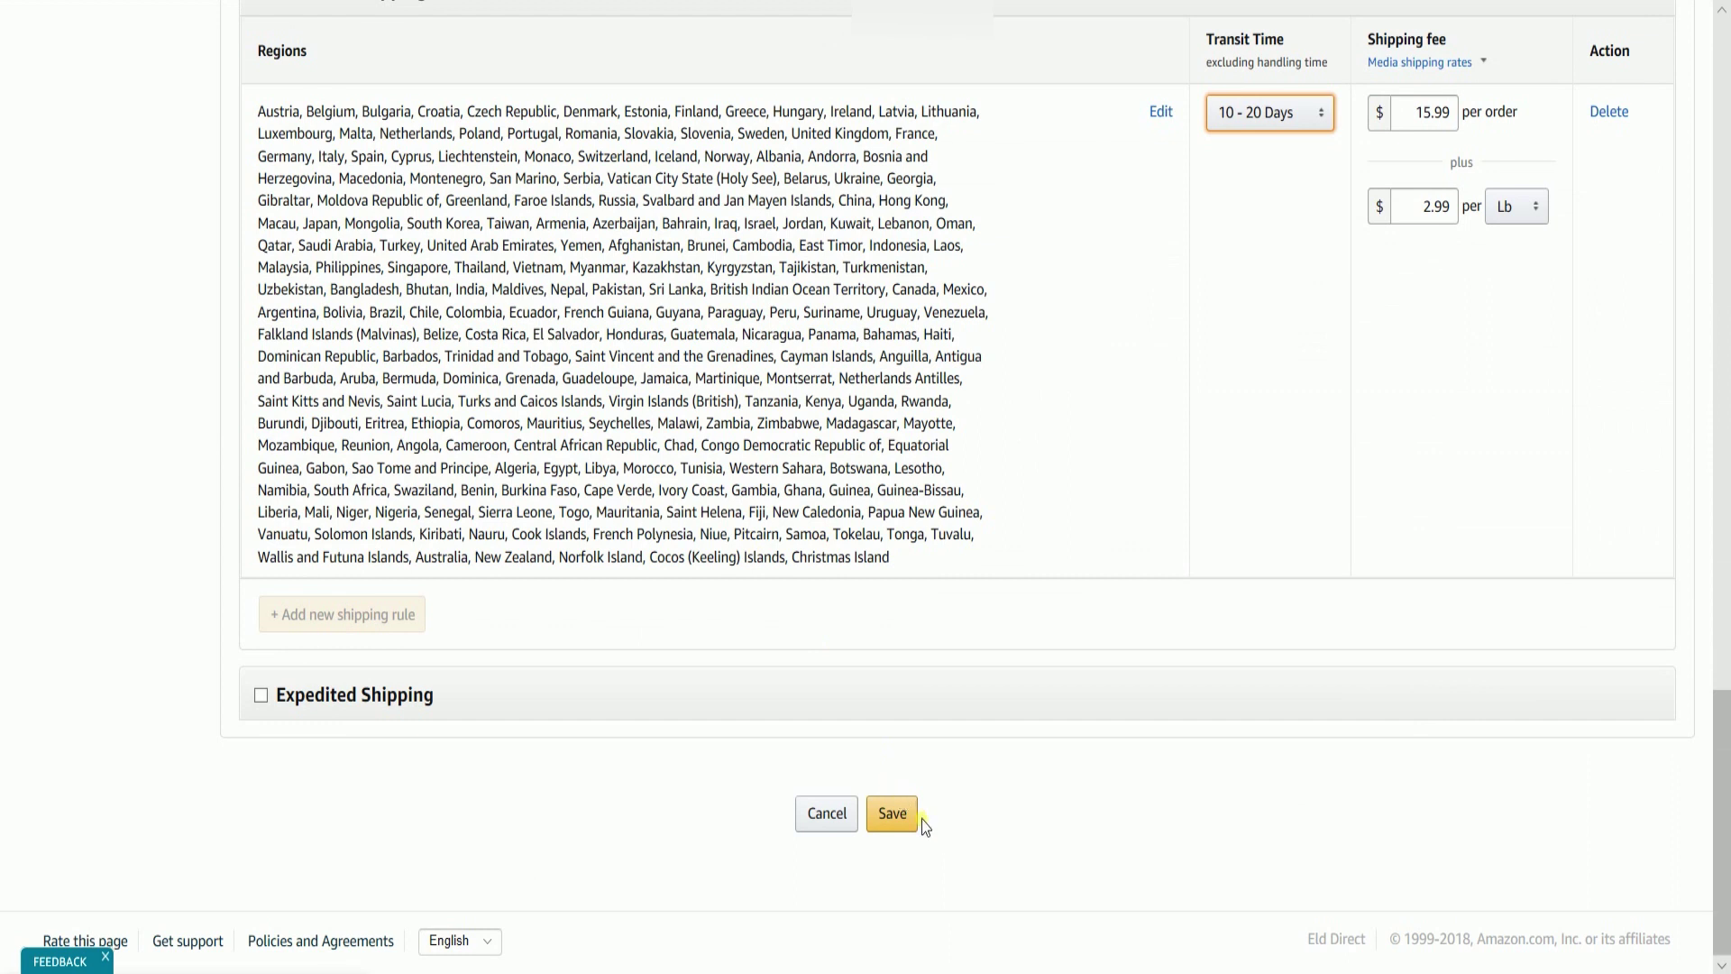
Save the US Template, check its listing, then visit the Seller's Choice How To page
{"action": "left_click", "coordinate": [892, 813]}
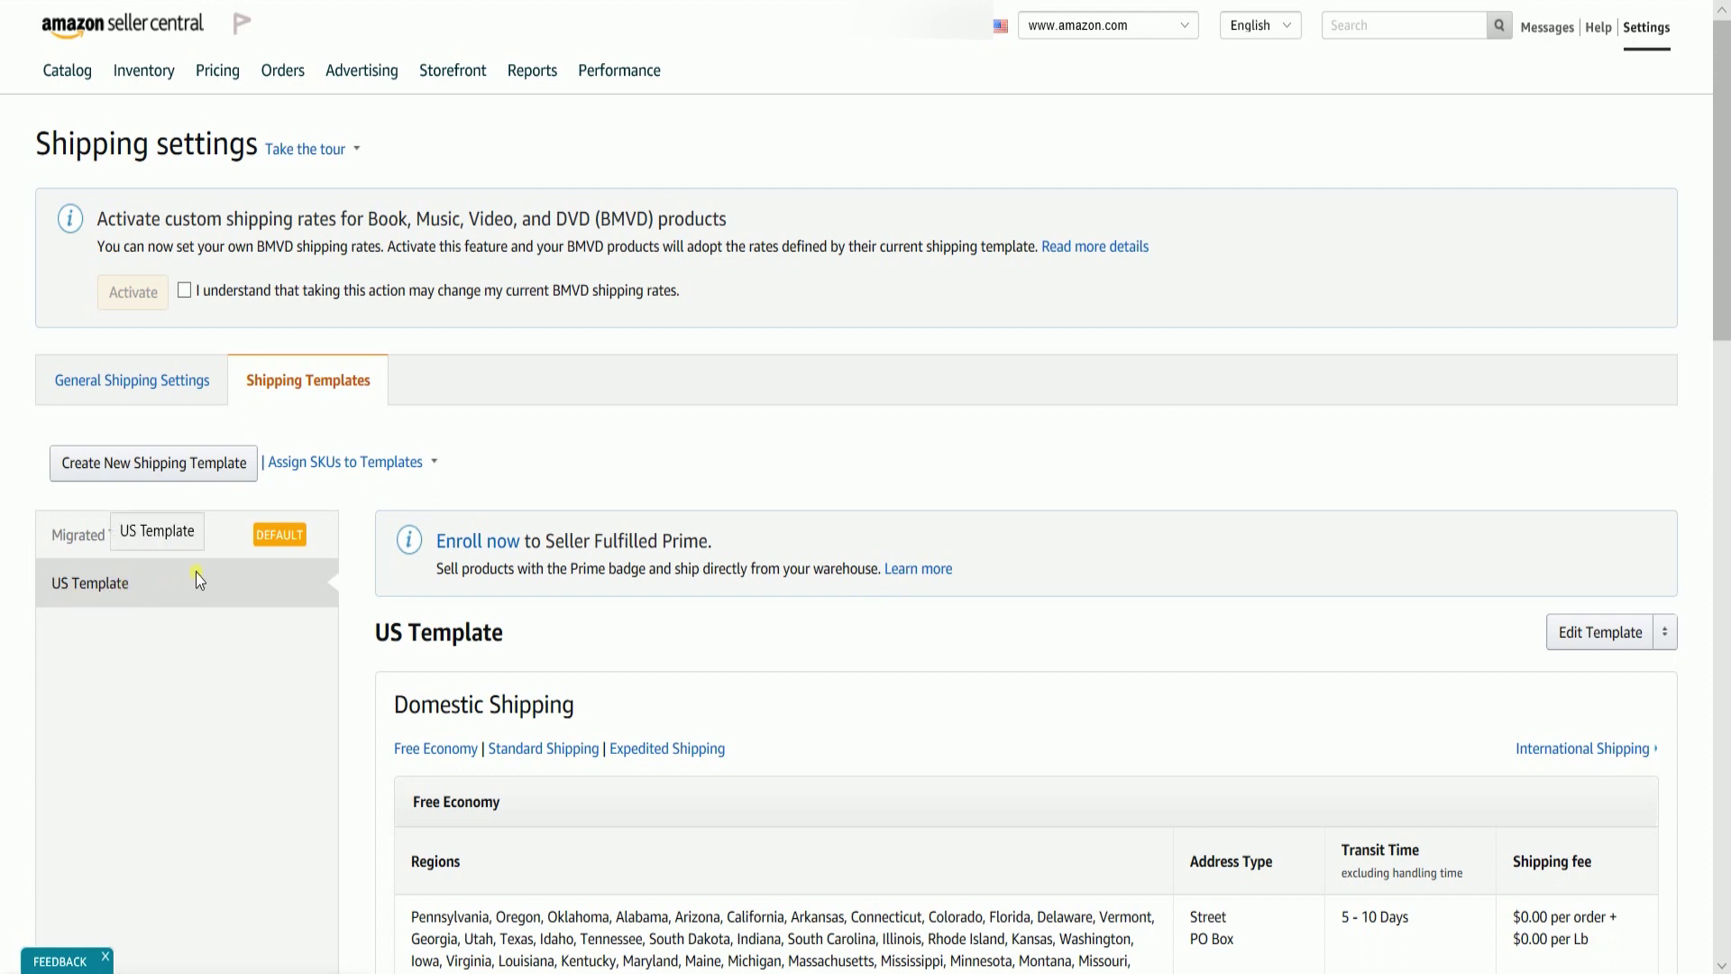
{"action": "scroll", "coordinate": [210, 719], "scroll_direction": "down", "scroll_amount": 2}
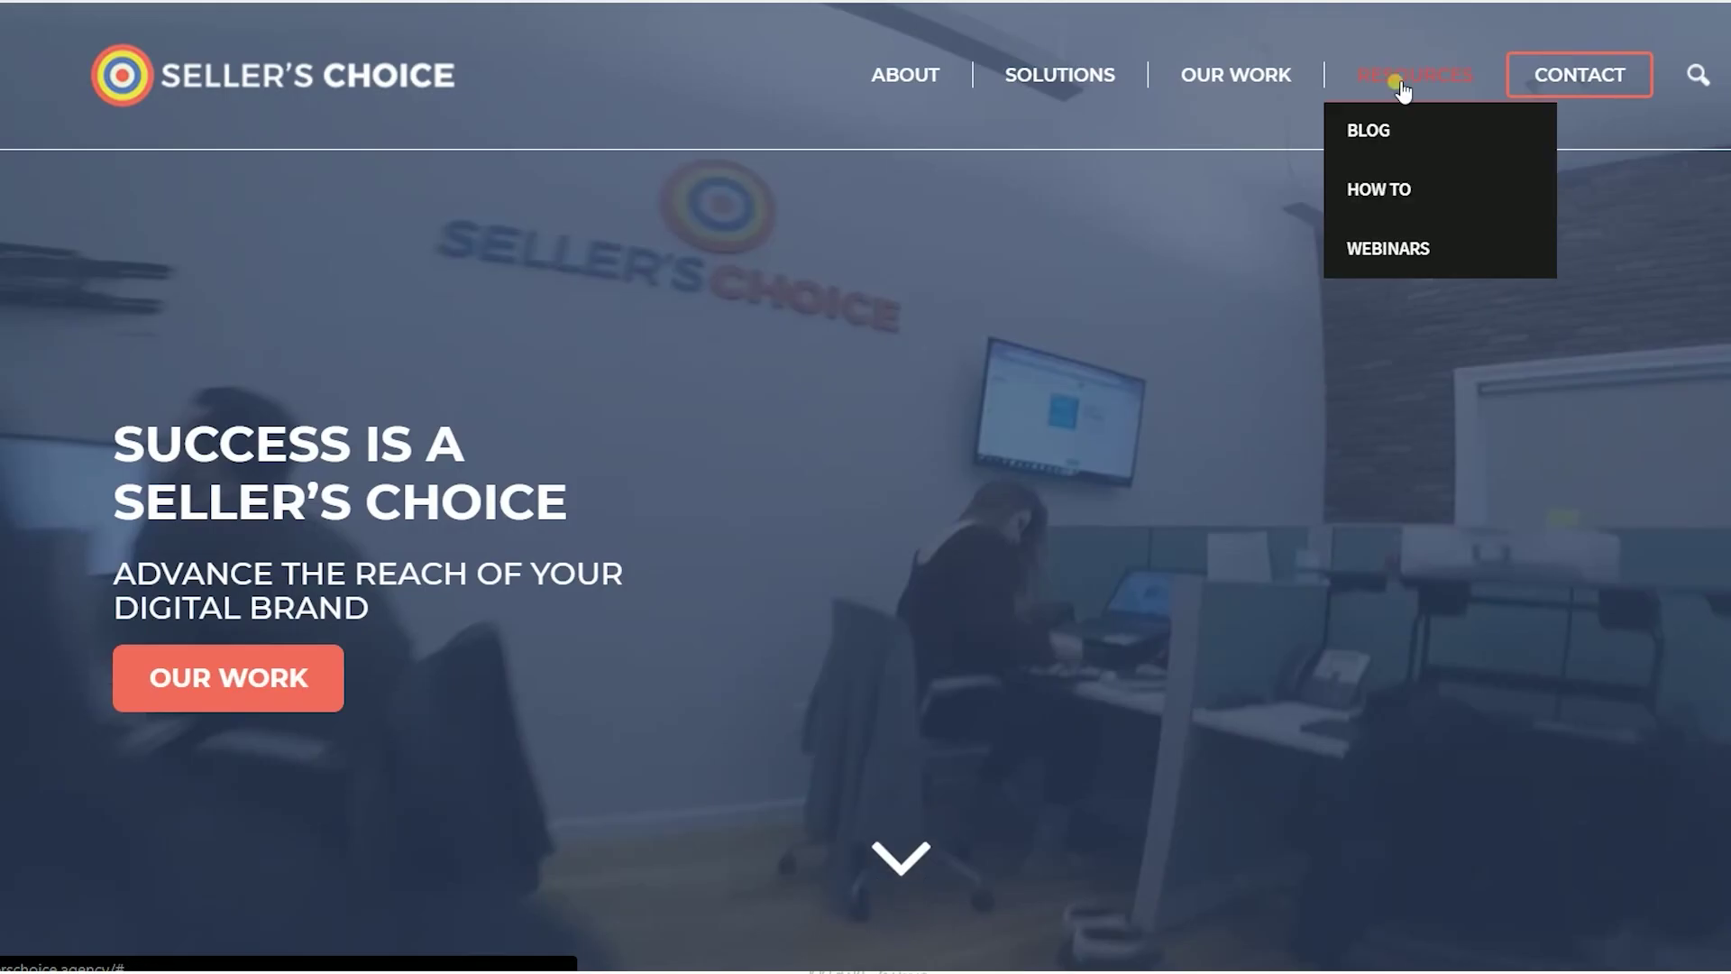
{"action": "left_click", "coordinate": [1352, 185]}
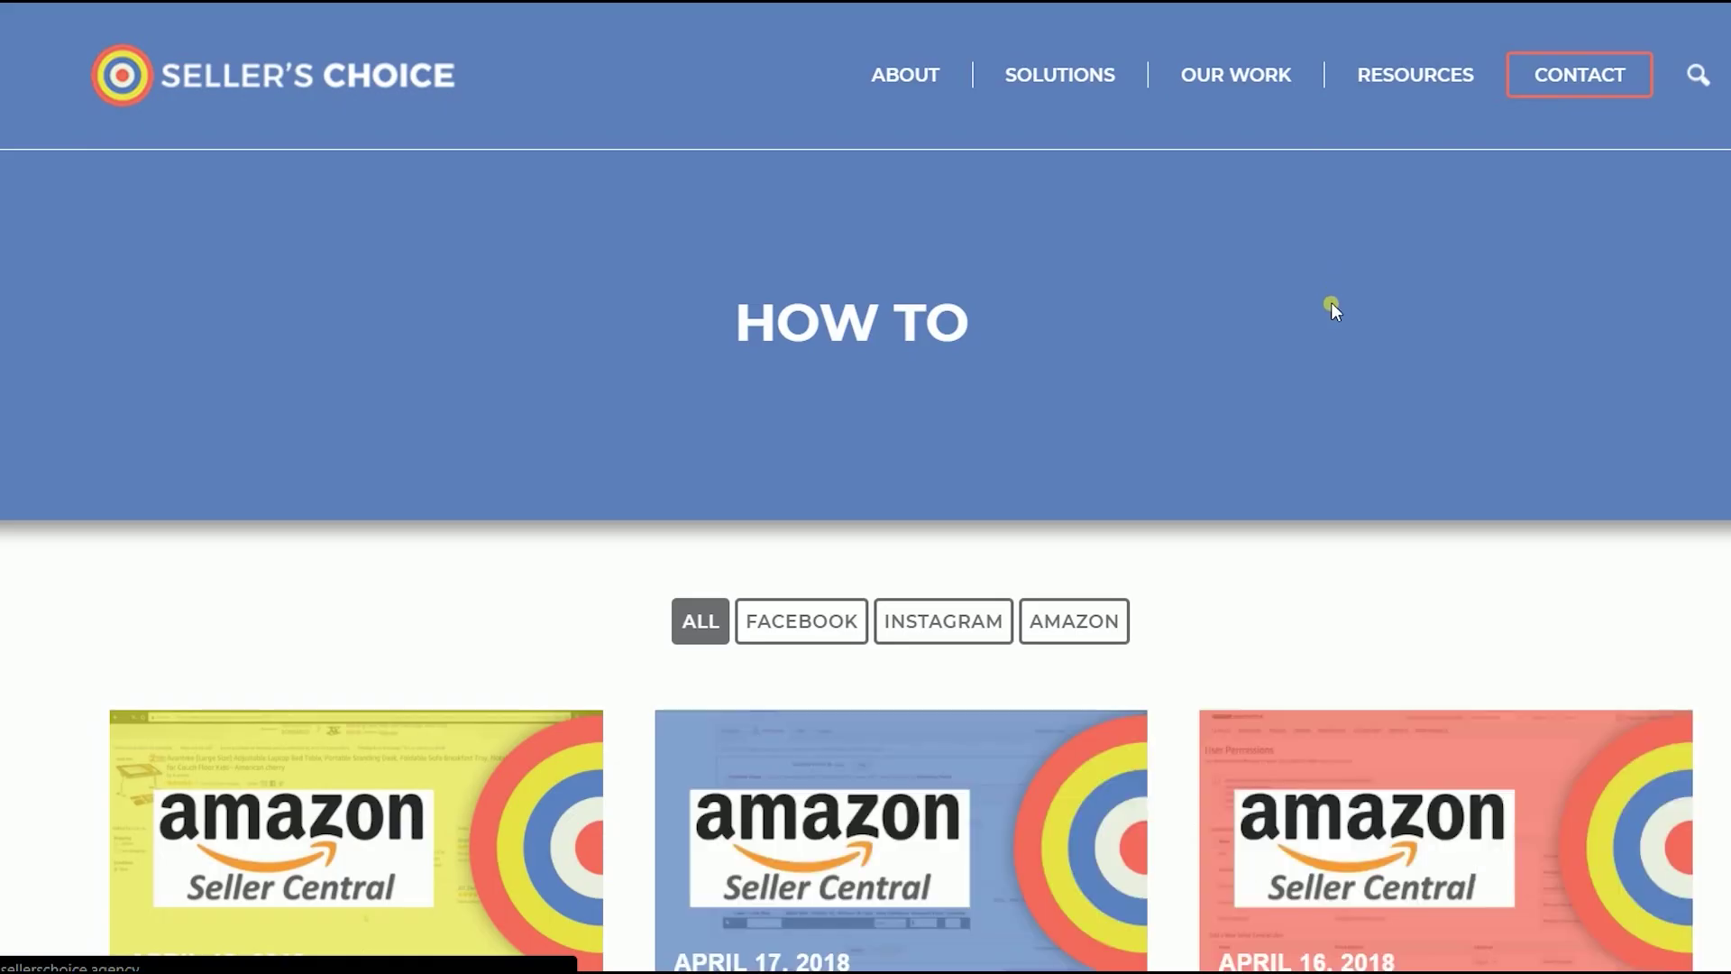
Browse the Seller's Choice Resources pages, from Webinars through to the blog post listing
{"action": "scroll", "coordinate": [1326, 332], "scroll_direction": "down", "scroll_amount": 6}
{"action": "scroll", "coordinate": [1325, 342], "scroll_direction": "up", "scroll_amount": 6}
{"action": "mouse_move", "coordinate": [1478, 76]}
{"action": "left_click", "coordinate": [1417, 245]}
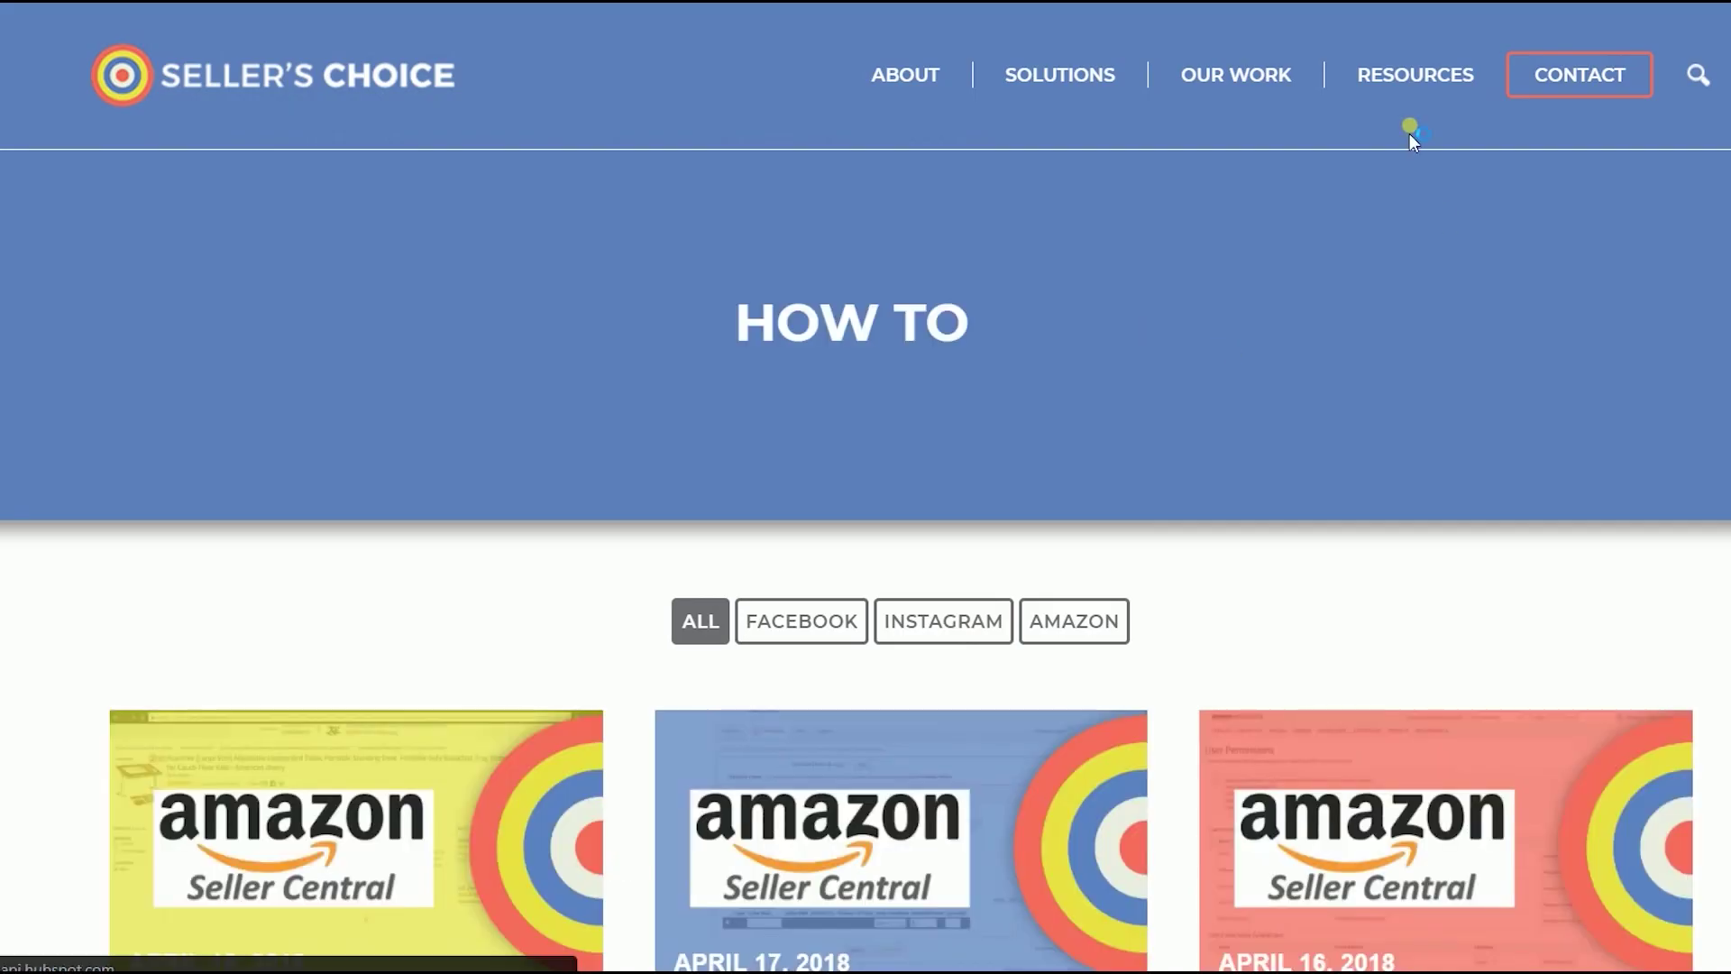
{"action": "mouse_move", "coordinate": [1406, 84]}
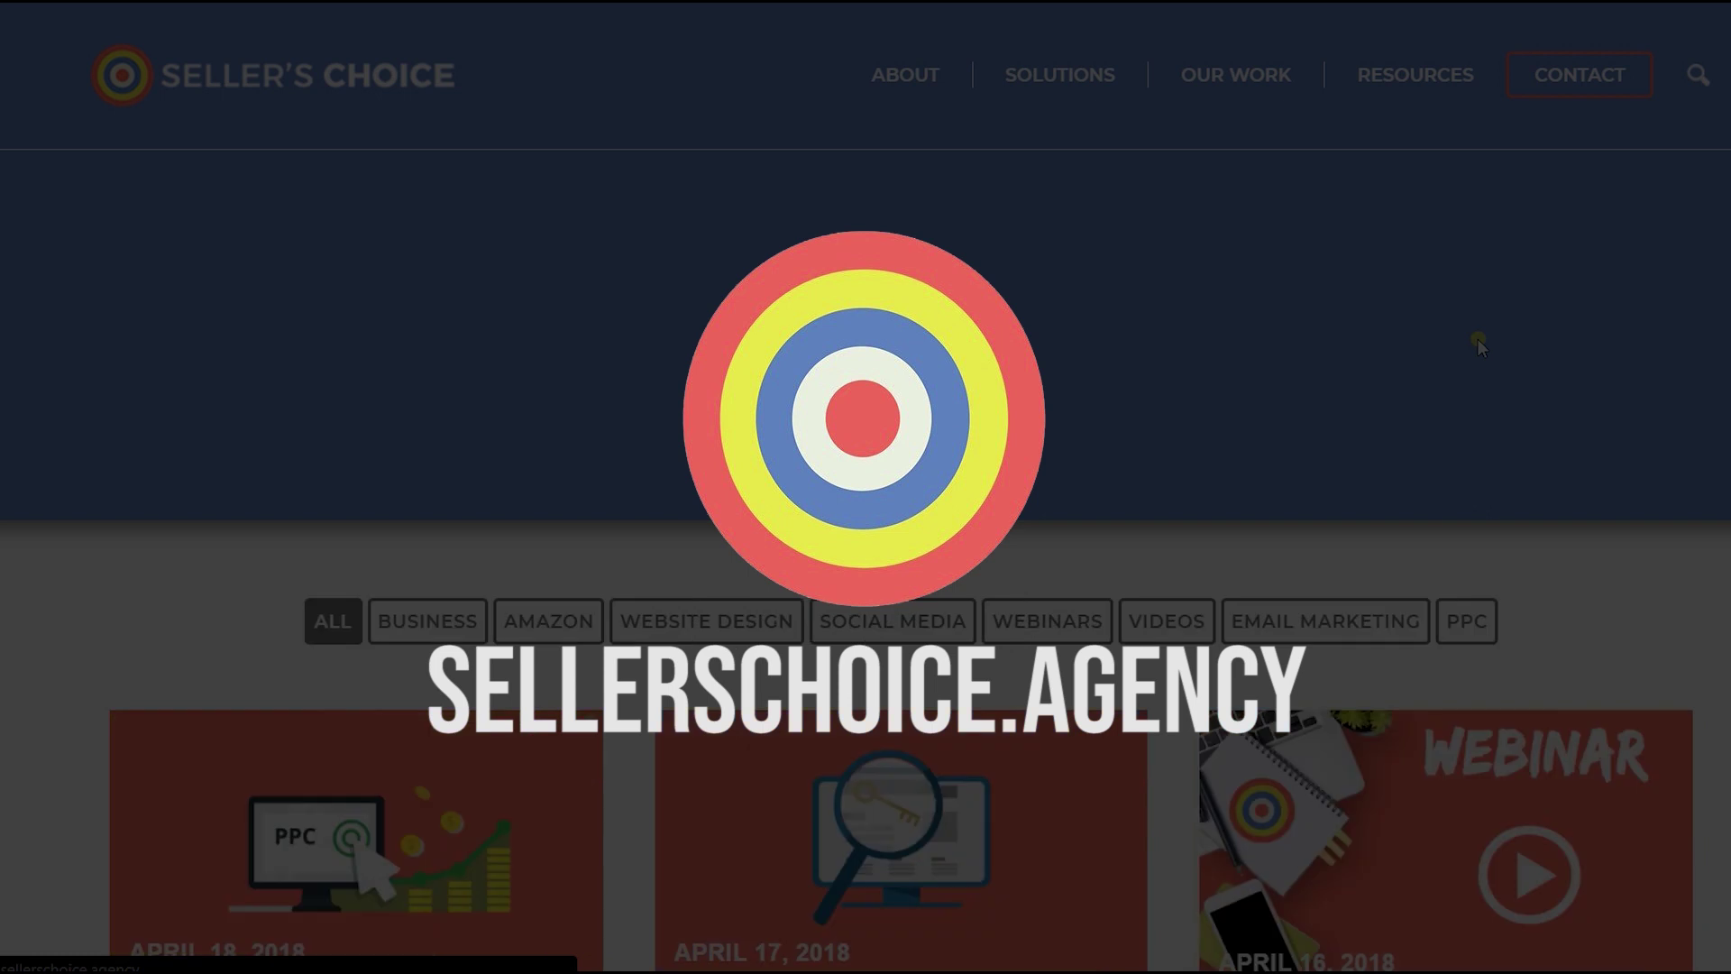
{"action": "scroll", "coordinate": [1478, 339], "scroll_direction": "down", "scroll_amount": 9}
{"action": "scroll", "coordinate": [1479, 345], "scroll_direction": "down", "scroll_amount": 6}
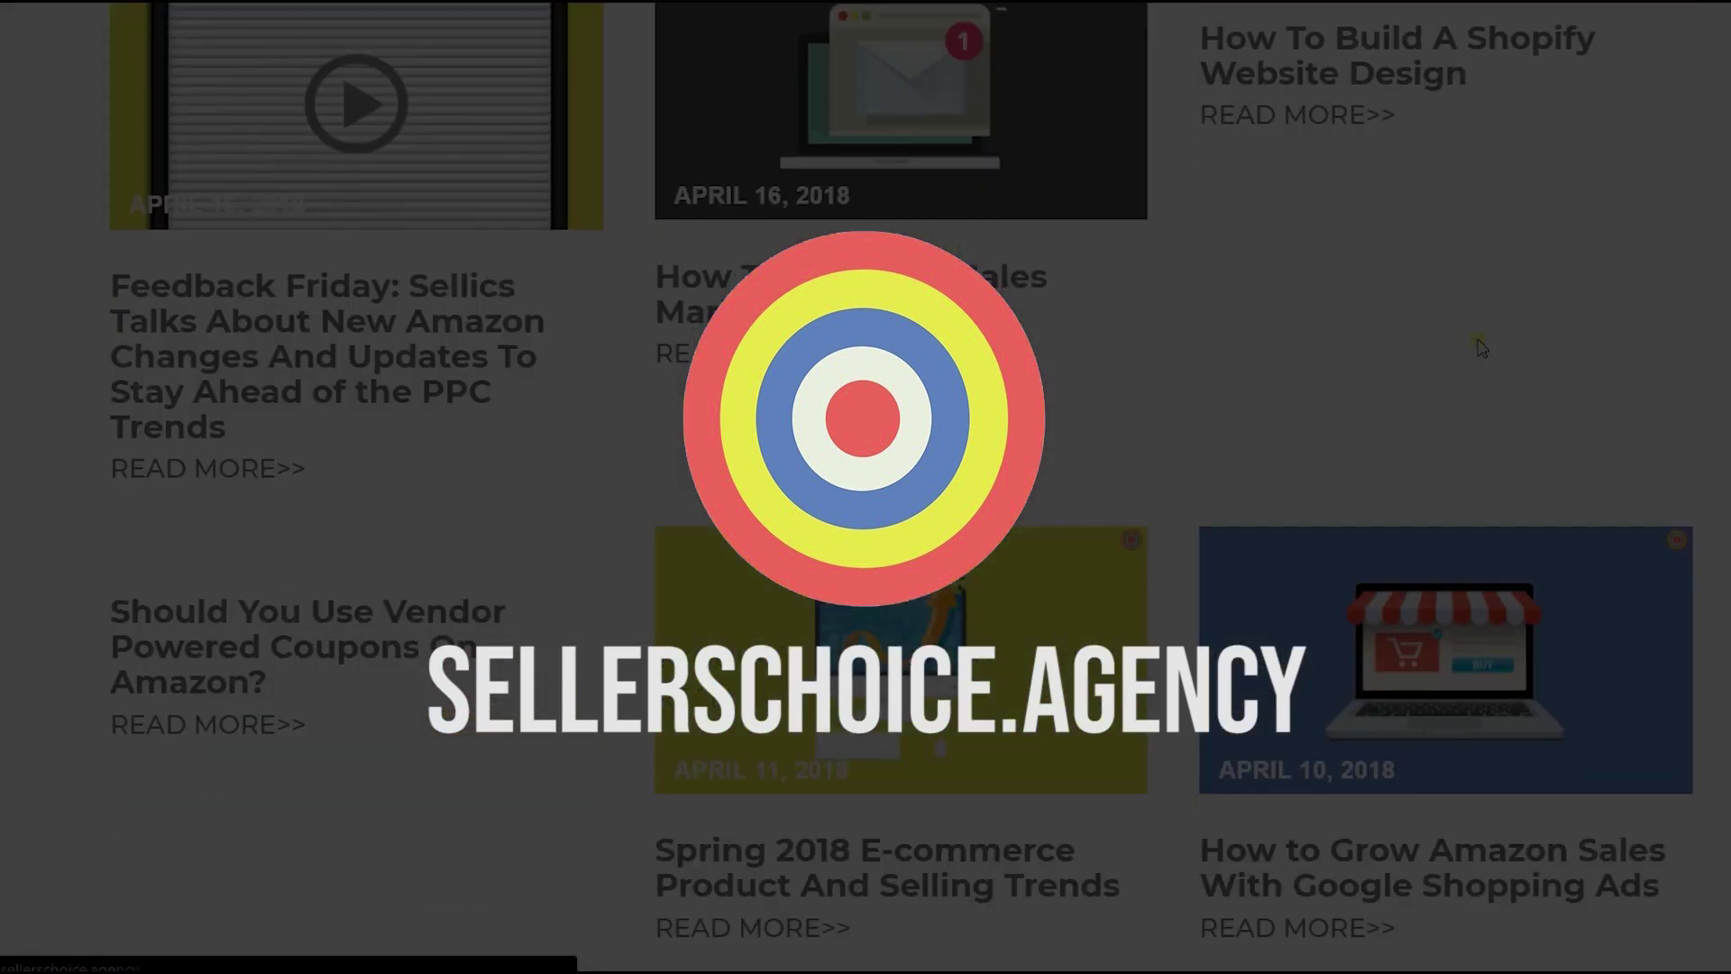
{"action": "scroll", "coordinate": [1479, 347], "scroll_direction": "up", "scroll_amount": 15}
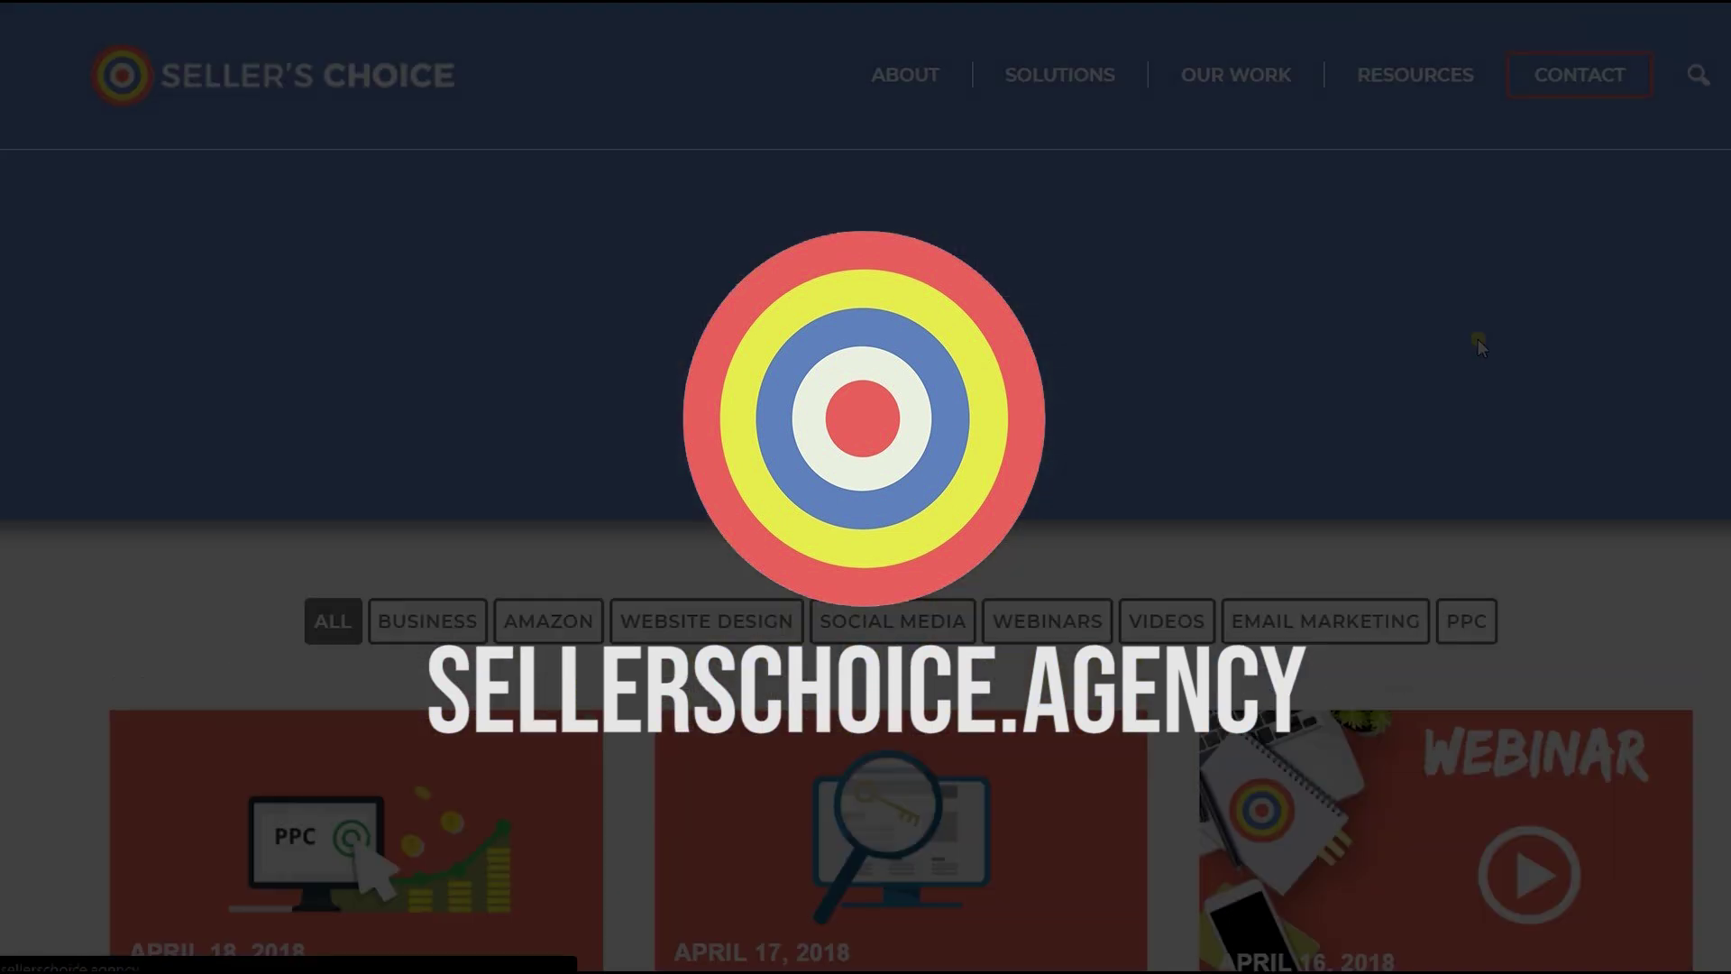